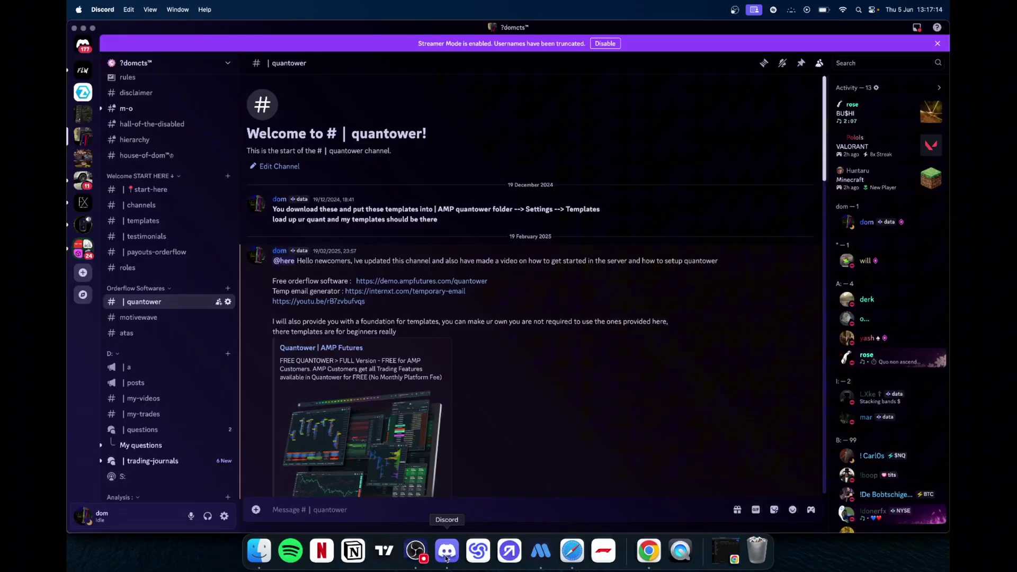
- Fill in and submit the free Quantower signup form on the AMP Futures site
scroll(371, 293, "down", 1)
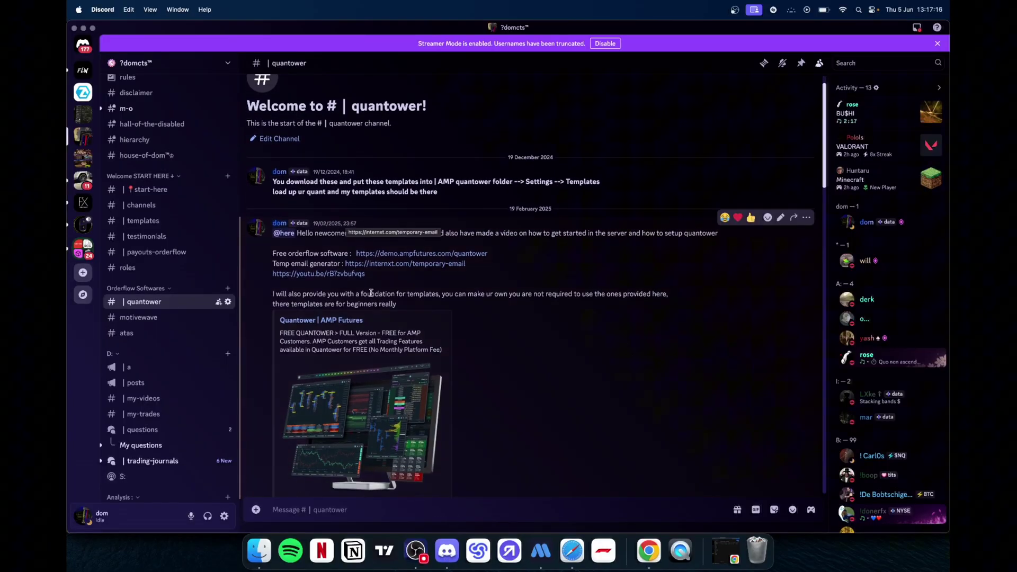
left_click(573, 543)
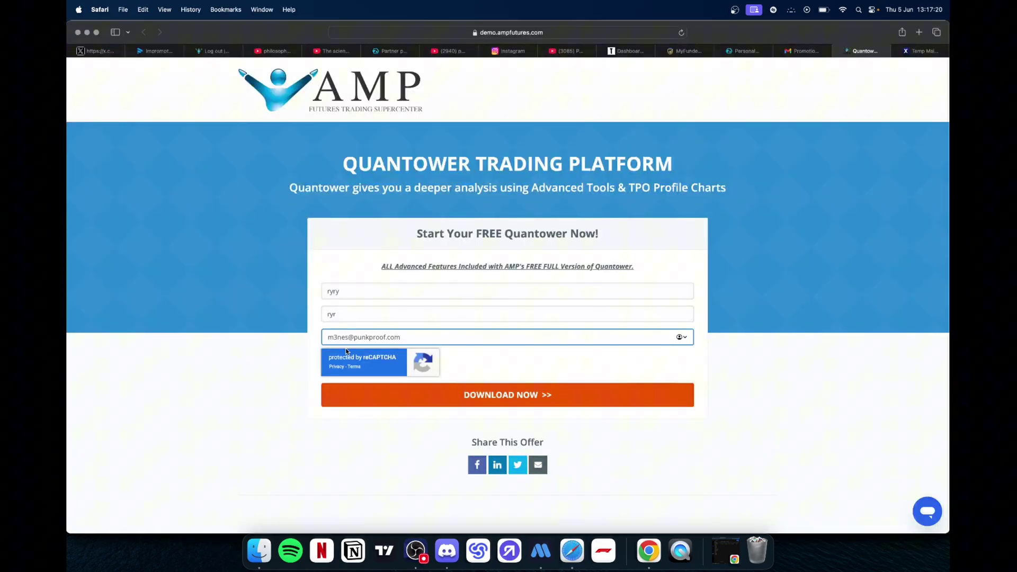
left_click(922, 51)
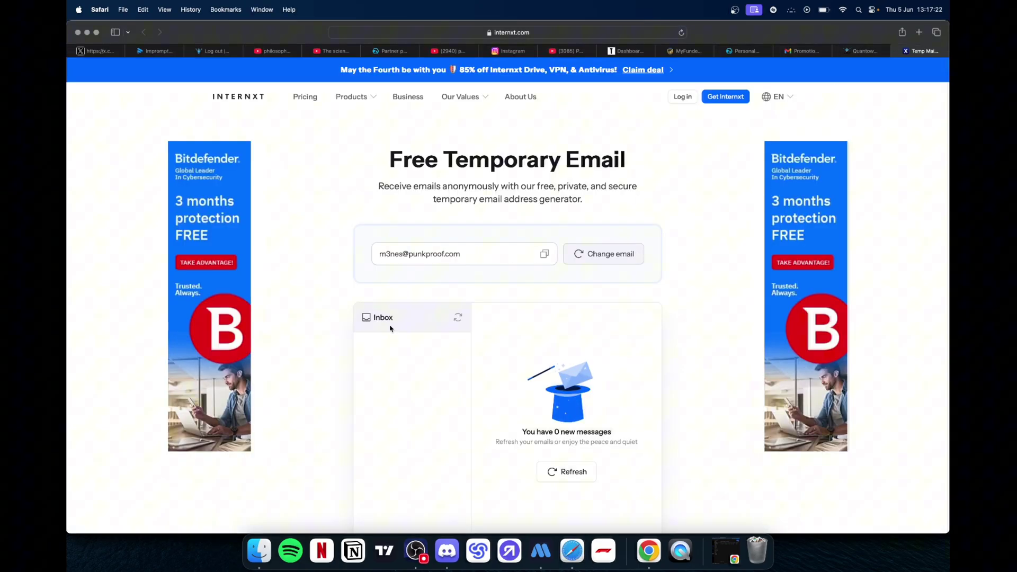
left_click(863, 51)
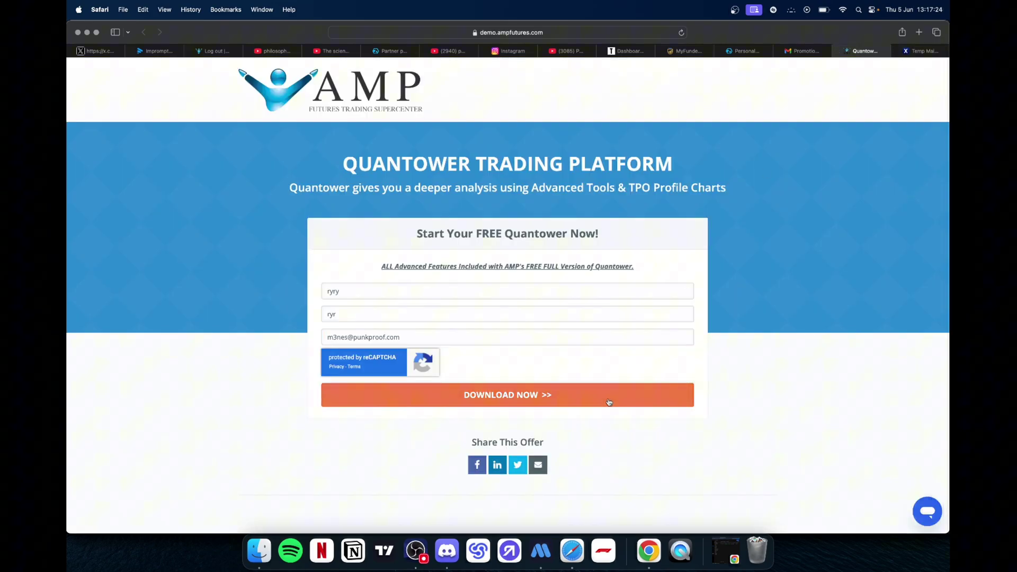
left_click(519, 387)
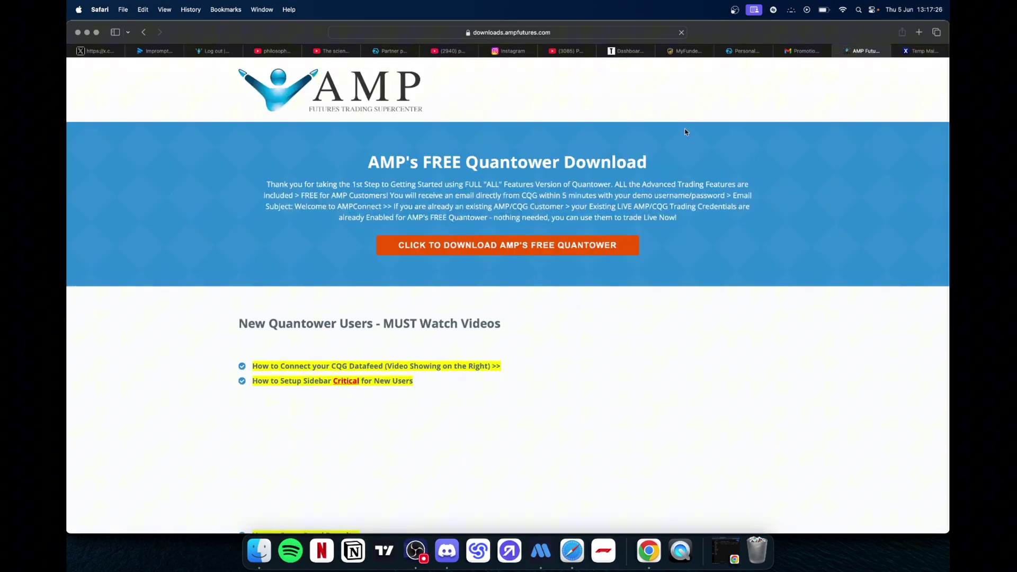
- Start and then cancel the AMP_Quantower.exe download, close the AMP page, and switch to MotiveWave
left_click(471, 245)
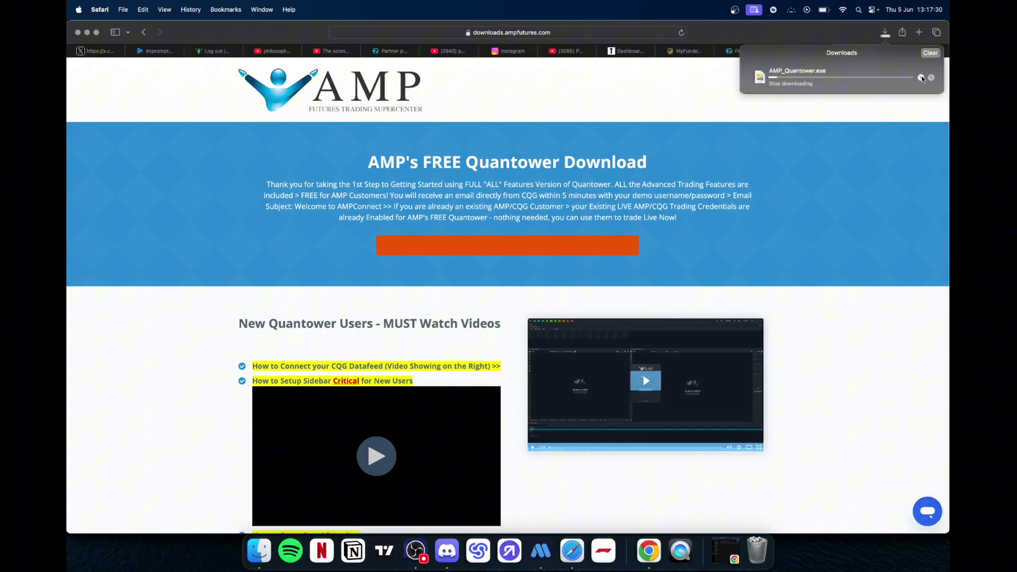
left_click(920, 77)
left_click(885, 139)
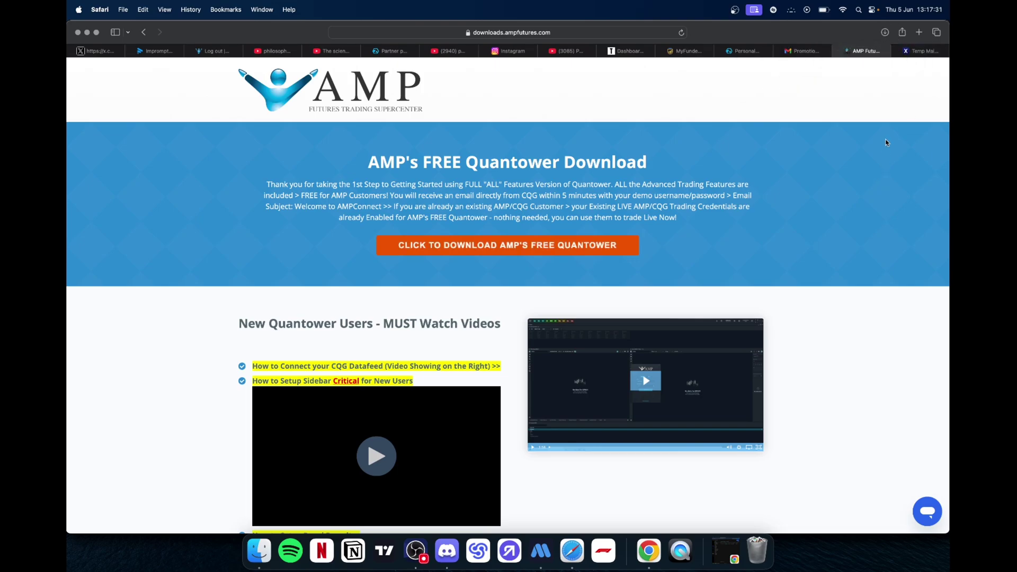
left_click(838, 51)
scroll(505, 299, "down", 3)
scroll(505, 300, "up", 2)
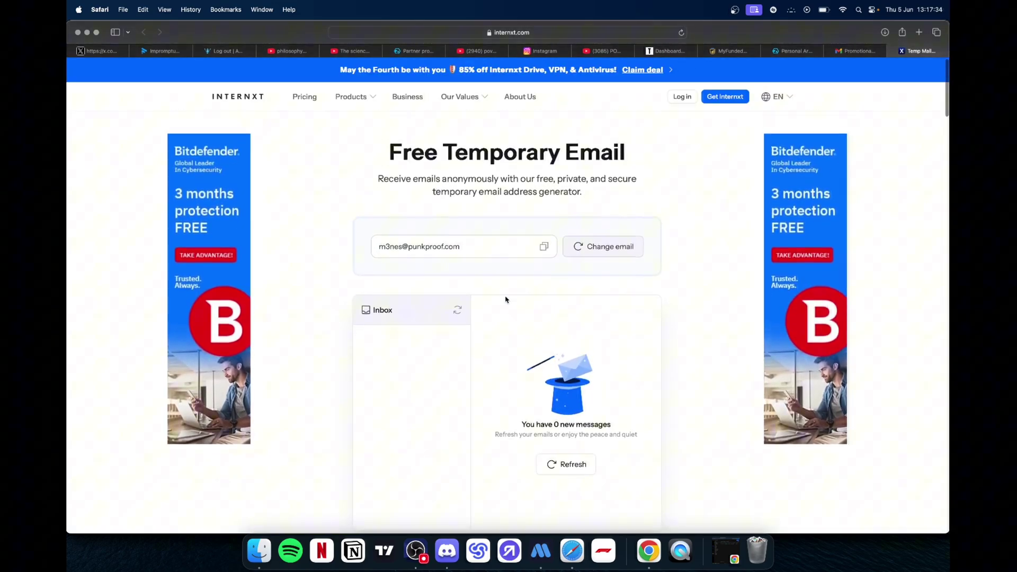
left_click(545, 562)
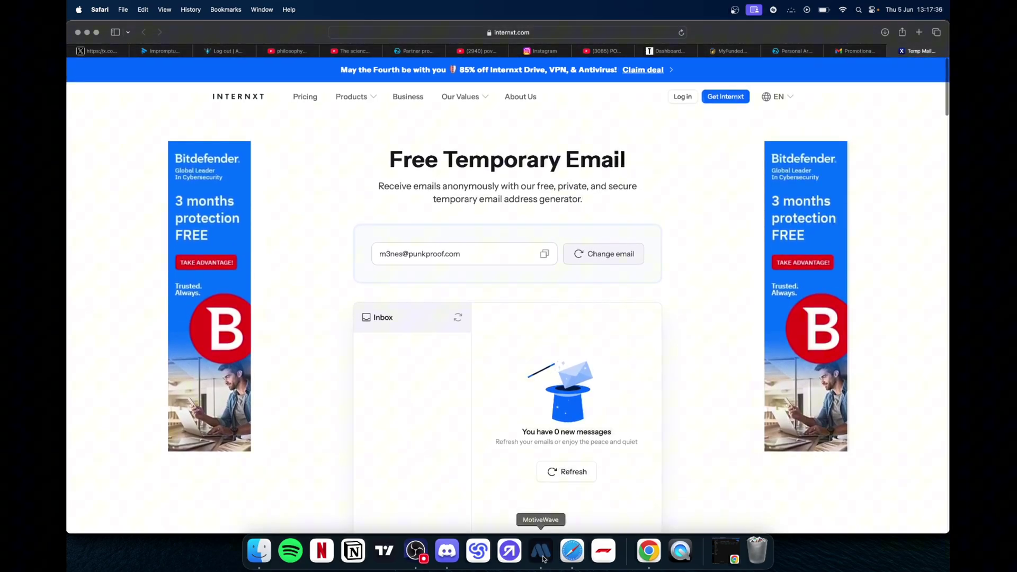
- Create a new workspace named 'gfdgs' with the AMP Global Clearing - CQG service
left_click(678, 229)
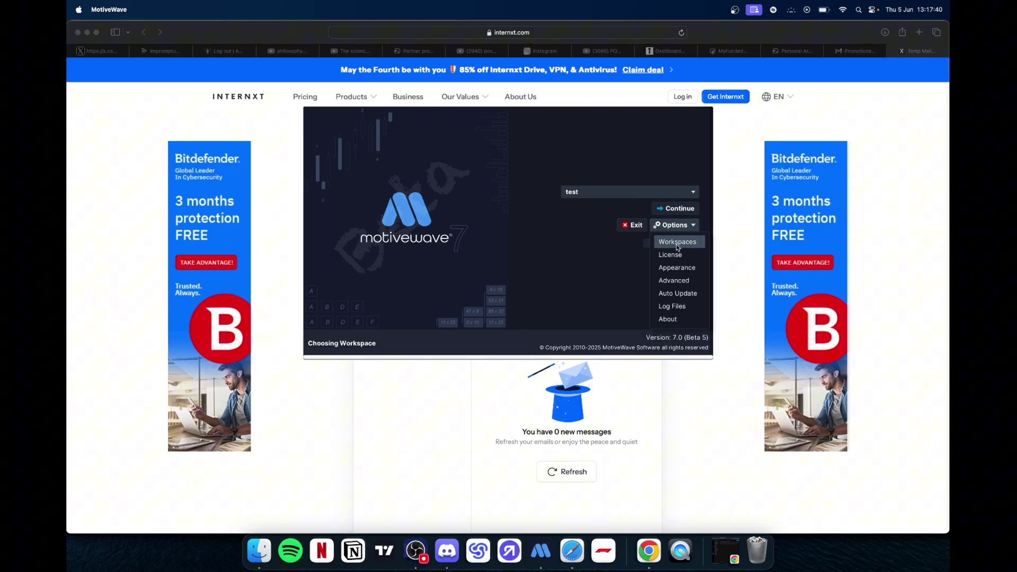
left_click(677, 243)
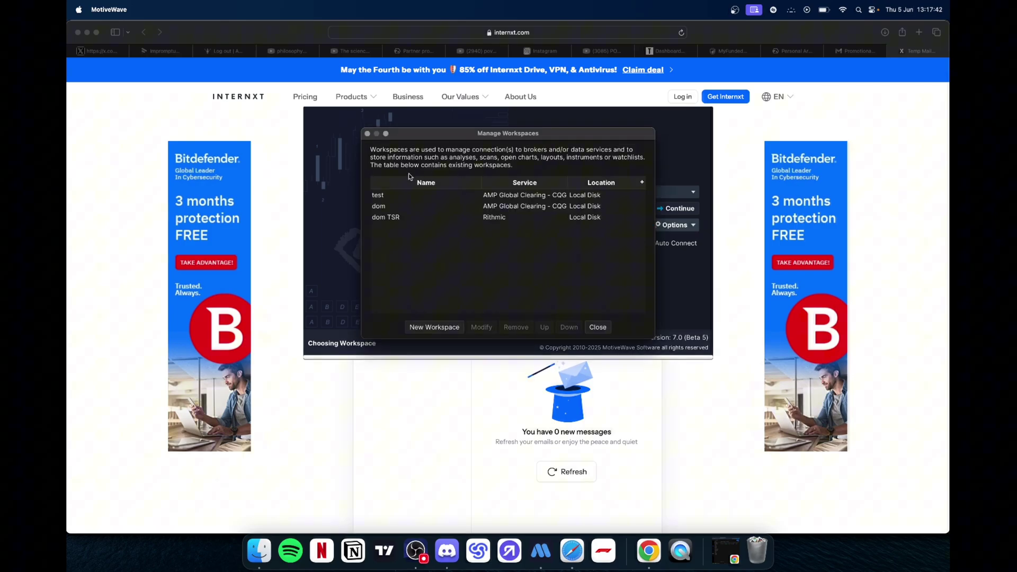
left_click(430, 323)
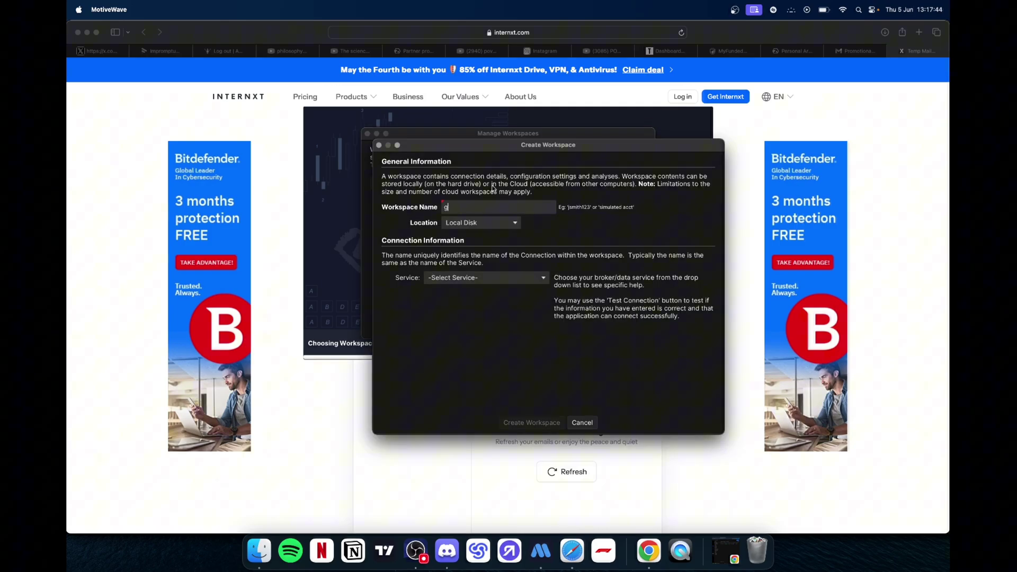
type("gfdgs")
left_click(466, 280)
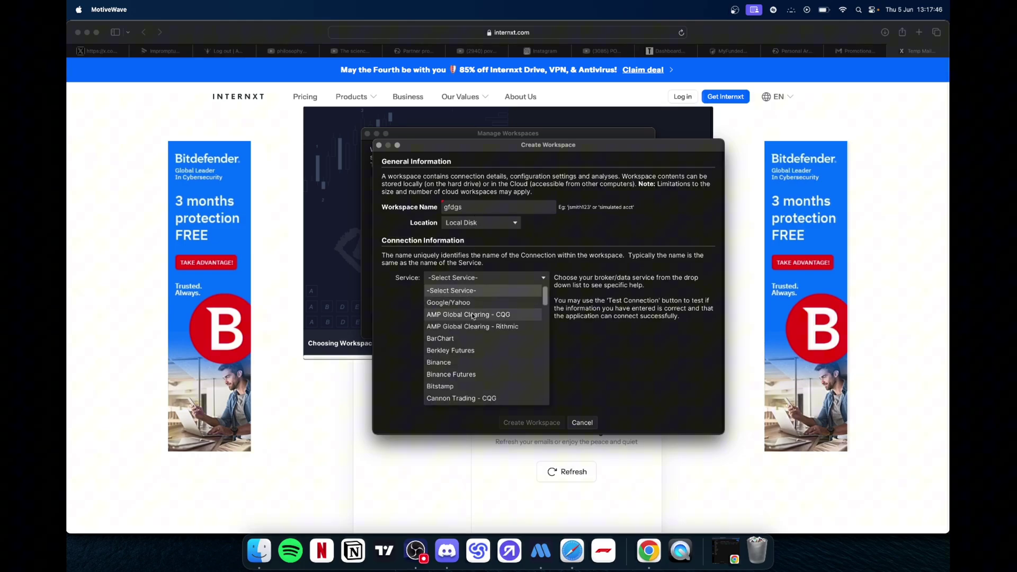
left_click(483, 315)
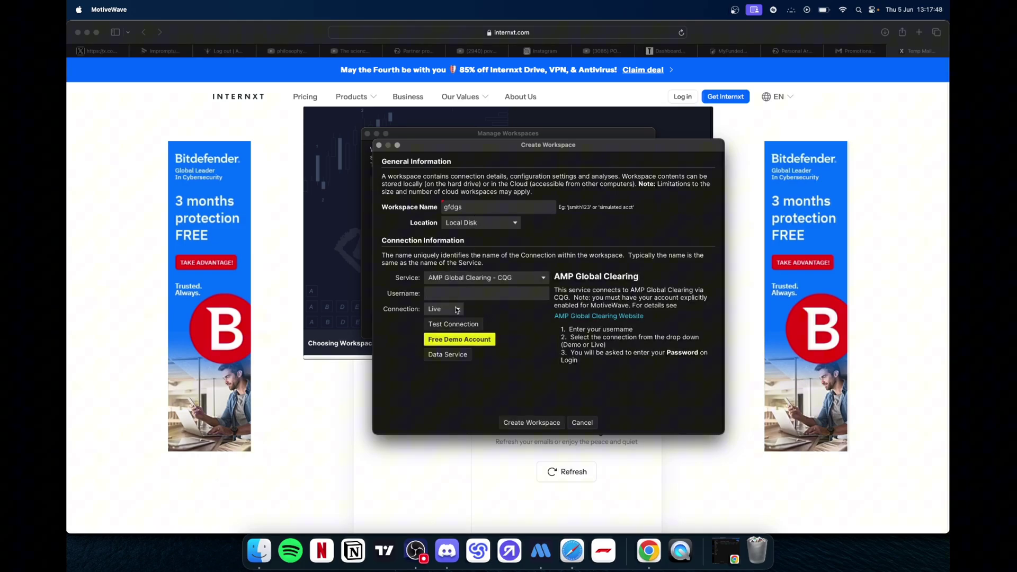
- Refresh the temporary inbox and read AMP Futures' 'Quantower – Full Help Guide' email
left_click(899, 285)
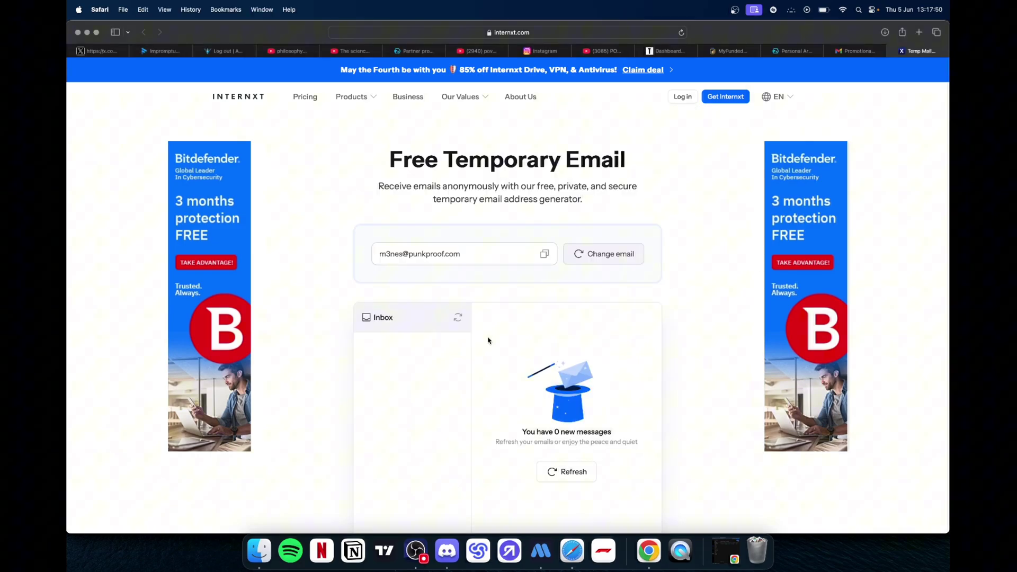
left_click(458, 320)
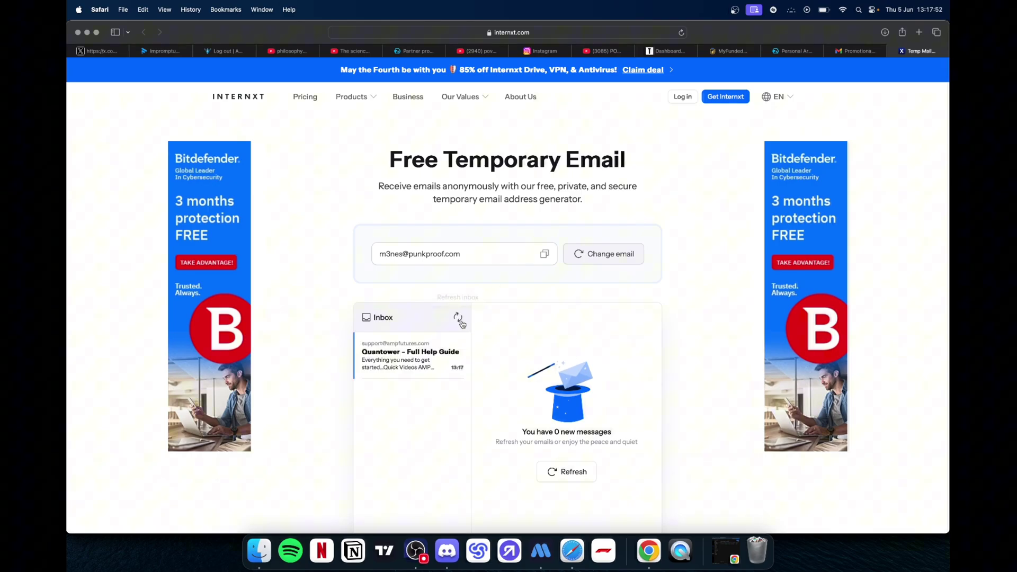
left_click(417, 358)
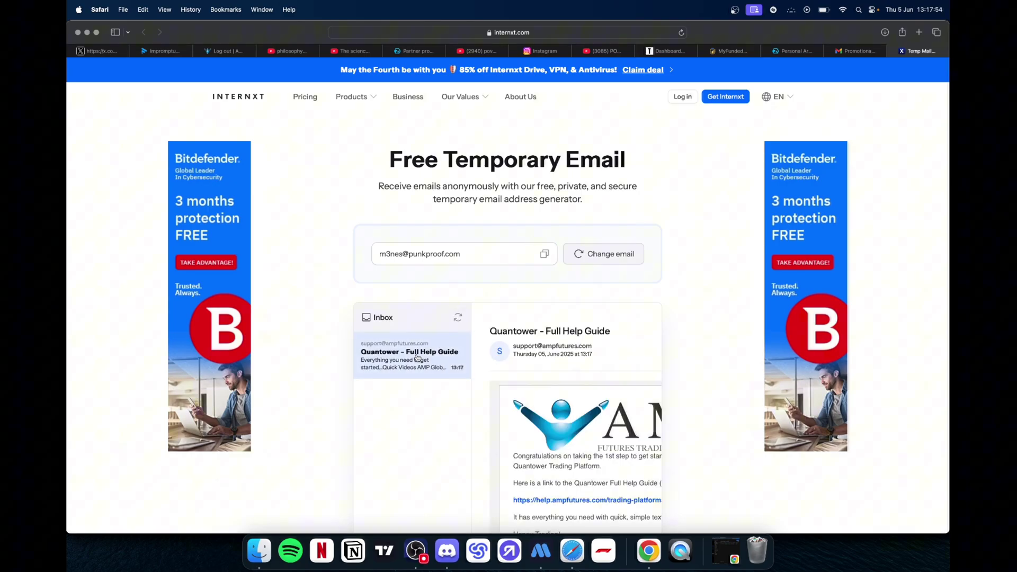
scroll(583, 393, "down", 5)
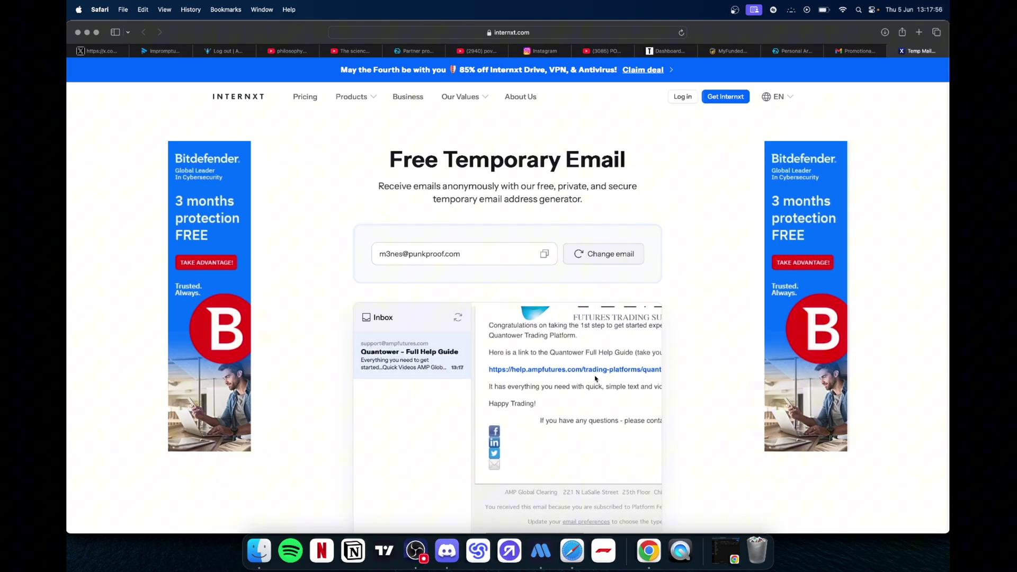
scroll(583, 382, "left", 2)
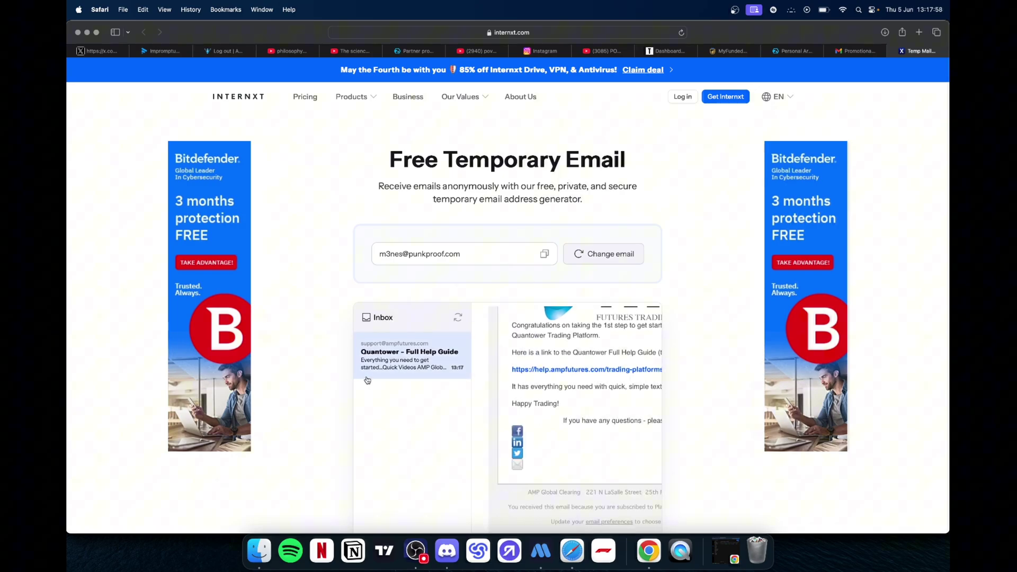
scroll(509, 212, "up", 2)
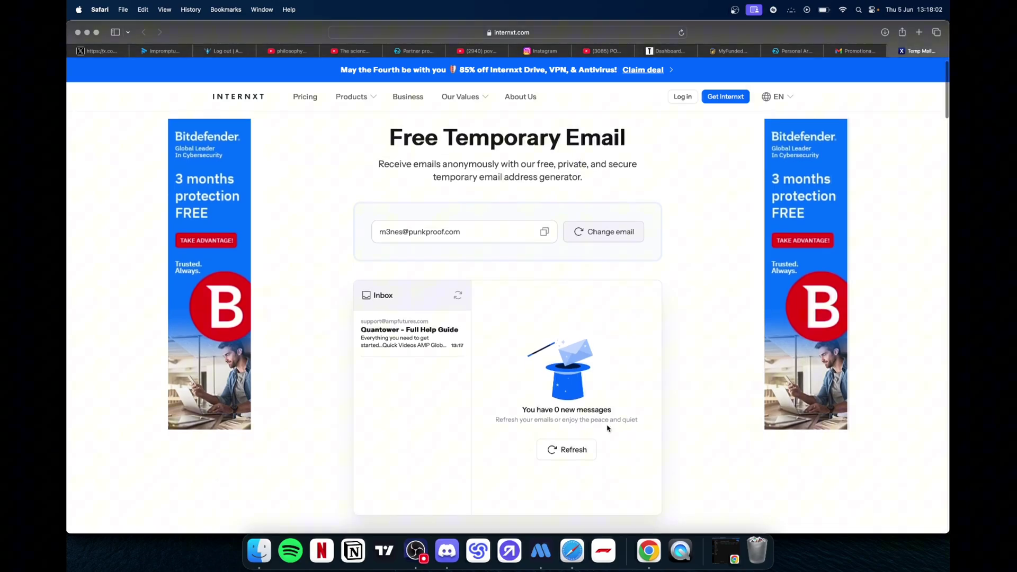
- Confirm creation of the gfdgs workspace and close the Manage Workspaces list
left_click(539, 552)
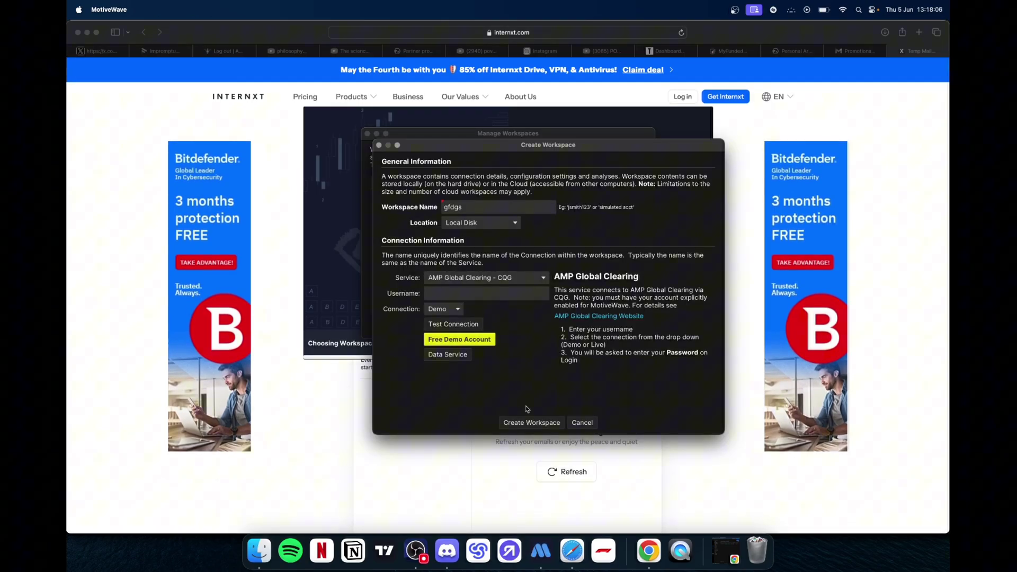
left_click(522, 423)
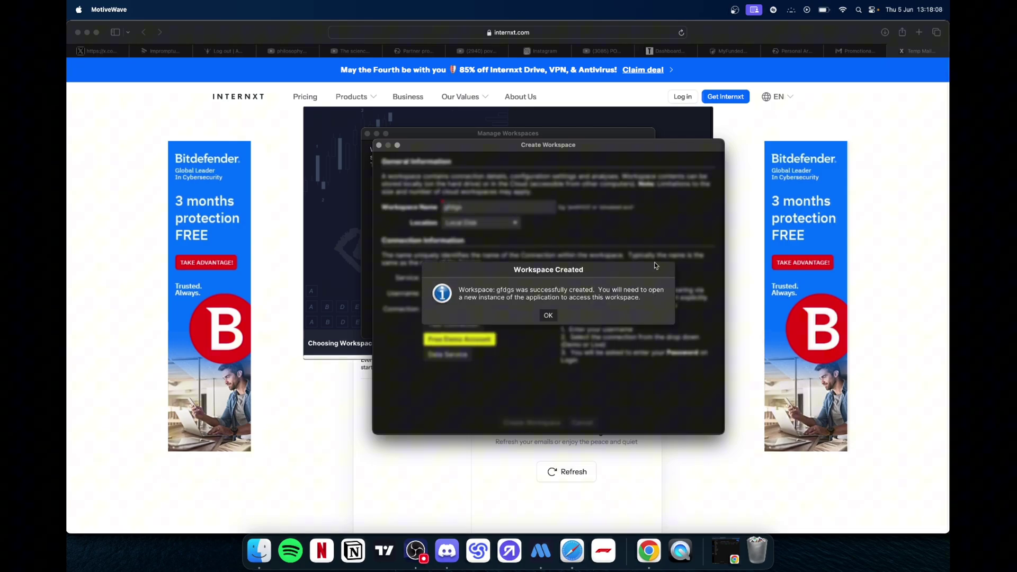
left_click(546, 316)
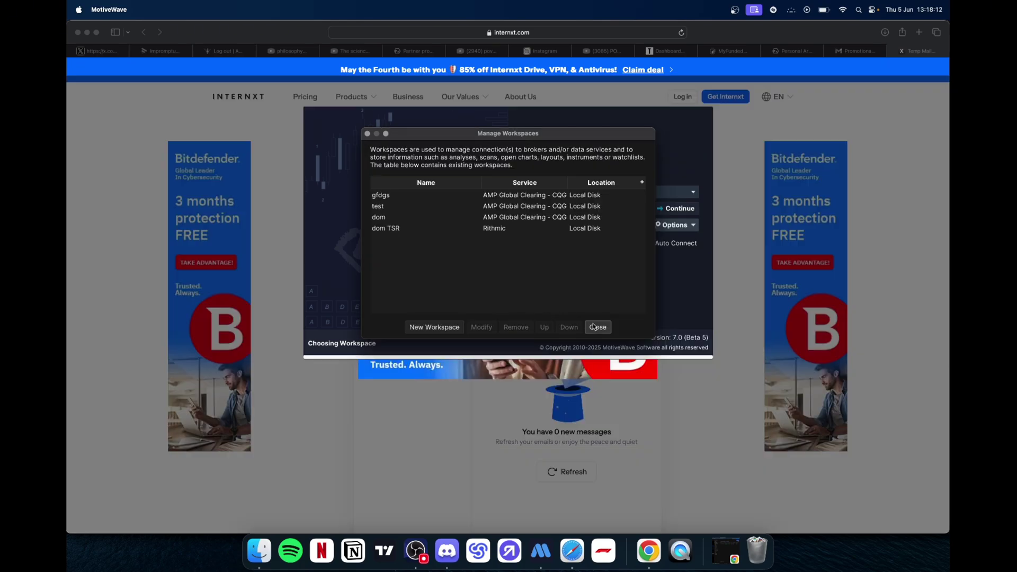
left_click(598, 327)
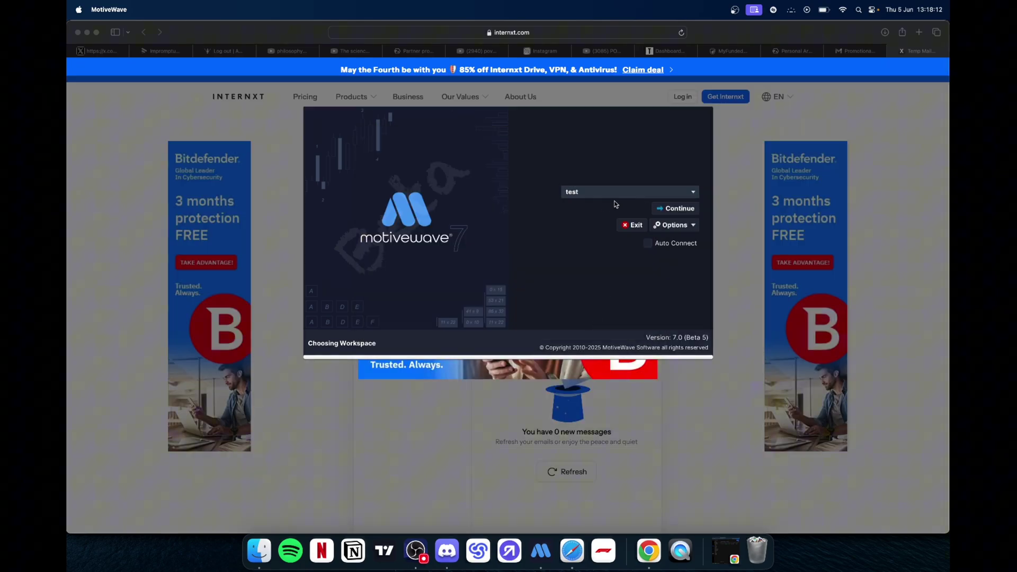
- Launch the gfdgs workspace to its CQG login, then return to the inbox and dismiss the advert
left_click(602, 193)
left_click(587, 217)
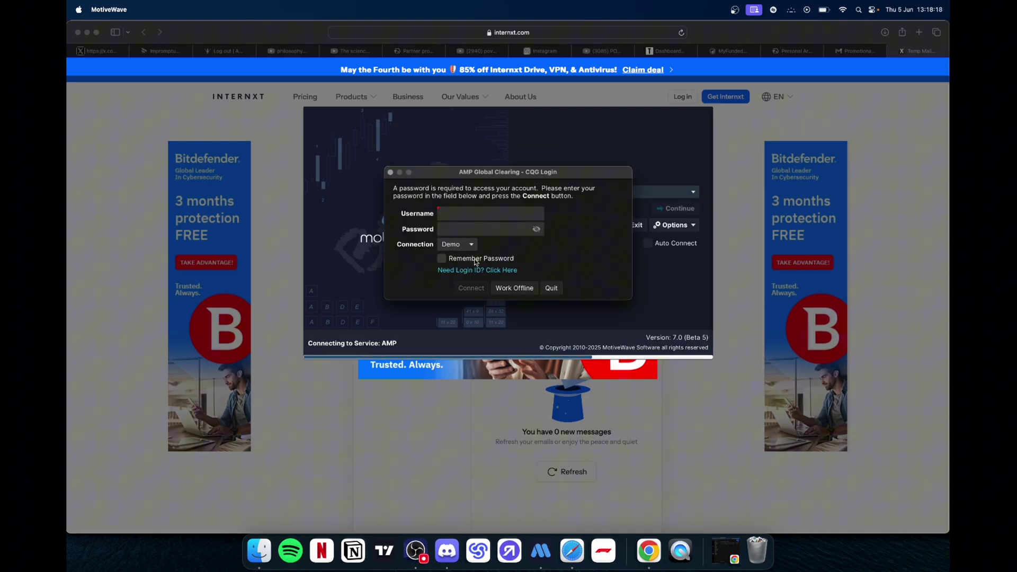
left_click(764, 188)
left_click(649, 222)
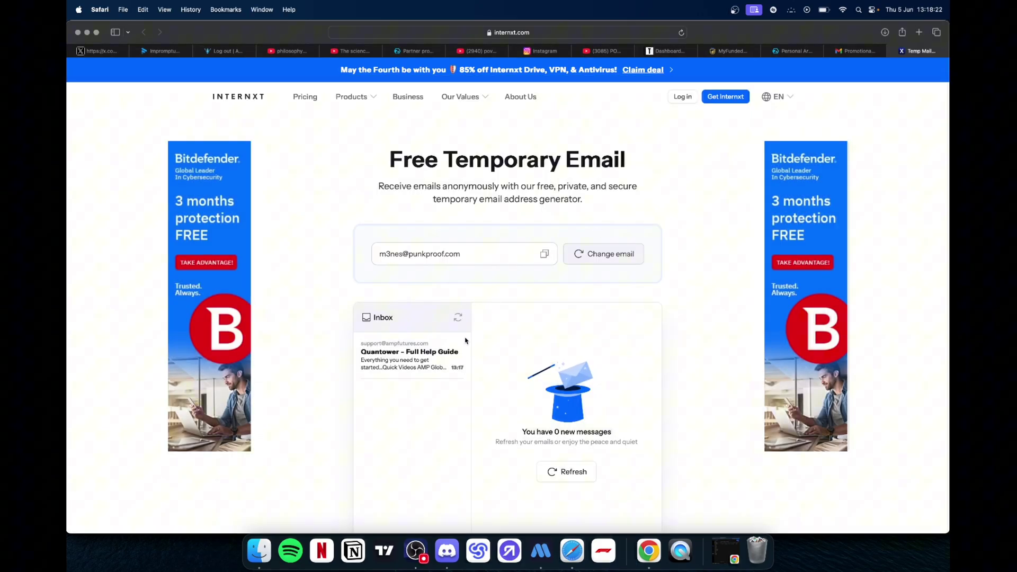
- Open the 'Welcome to AMPConnect' email and copy the demo account username into MotiveWave
left_click(458, 318)
scroll(424, 350, "down", 1)
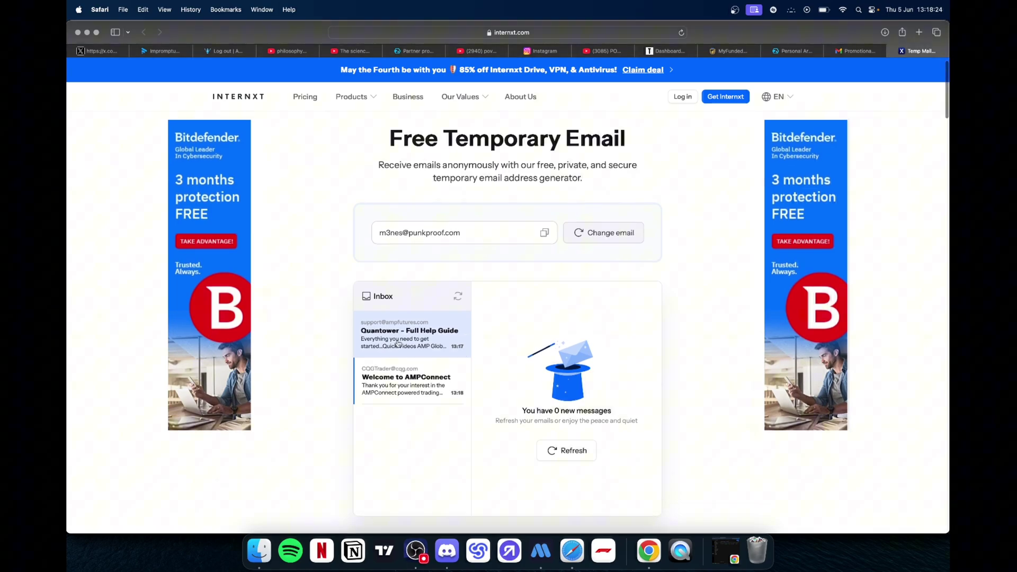
left_click(395, 394)
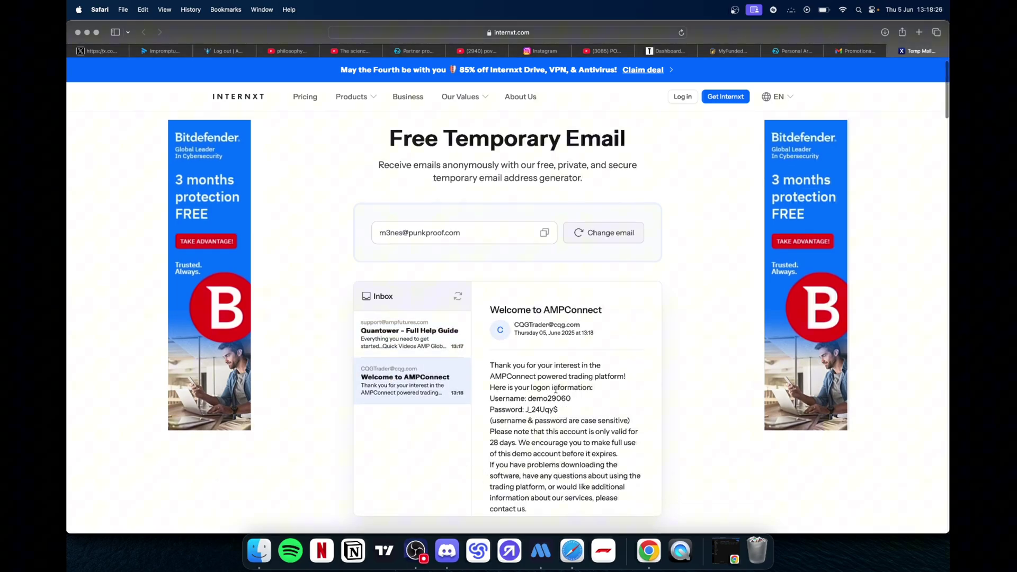
scroll(544, 374, "down", 1)
double_click(530, 369)
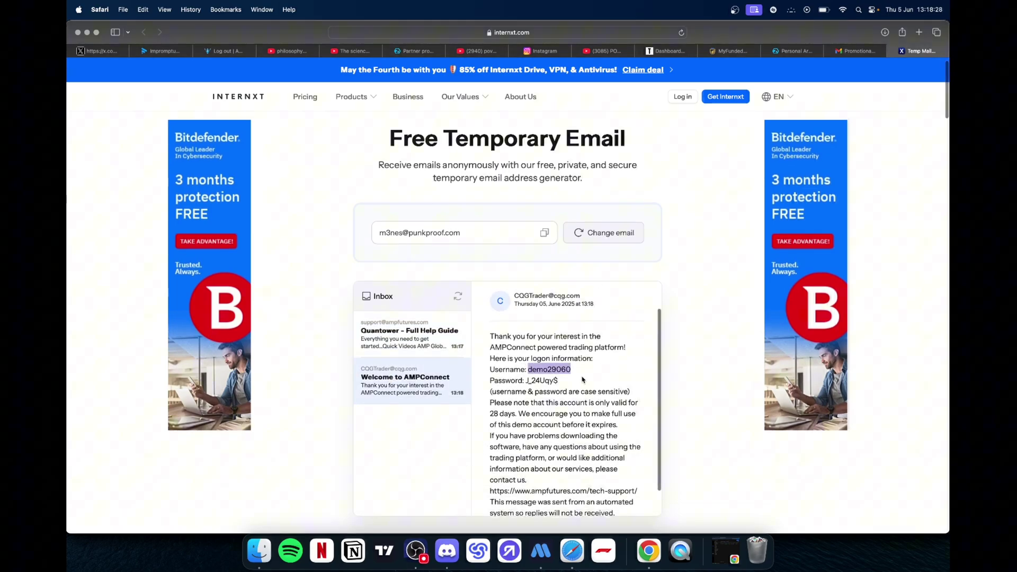
right_click(570, 369)
left_click(587, 410)
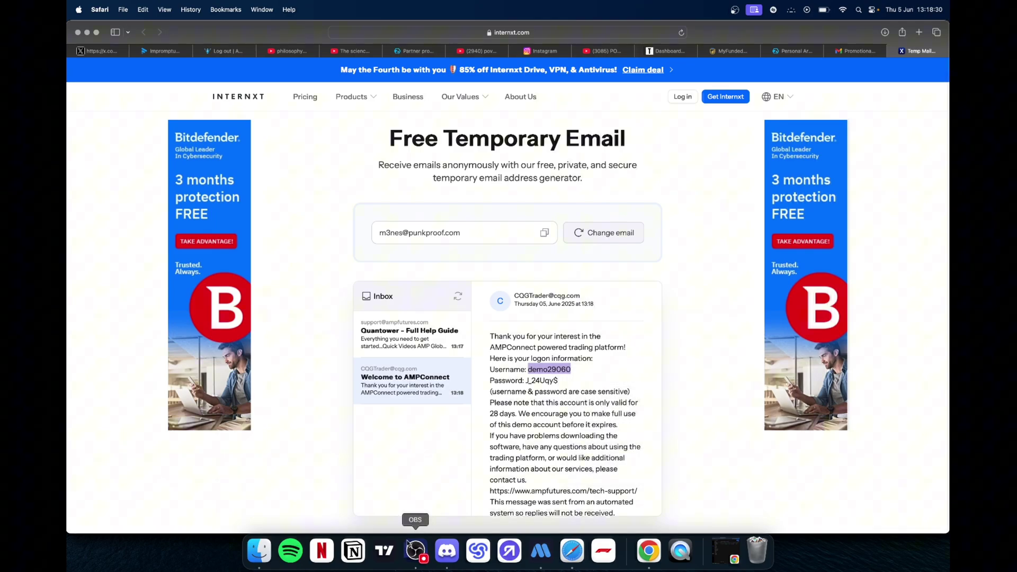
left_click(540, 551)
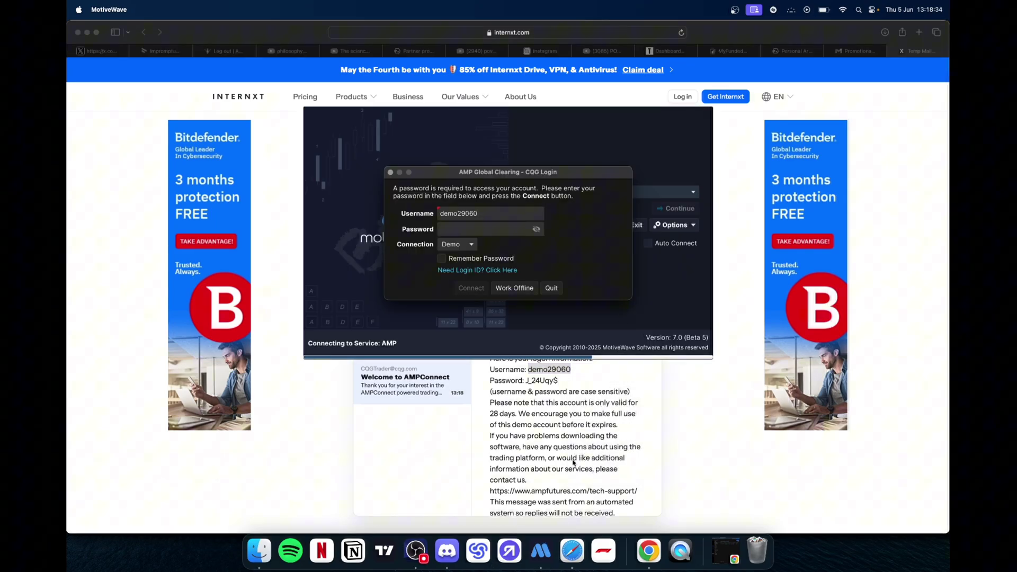
- Copy the demo password from the email, enter it in MotiveWave's login, and connect to CQG
left_click(560, 433)
left_click_drag(526, 381, 565, 380)
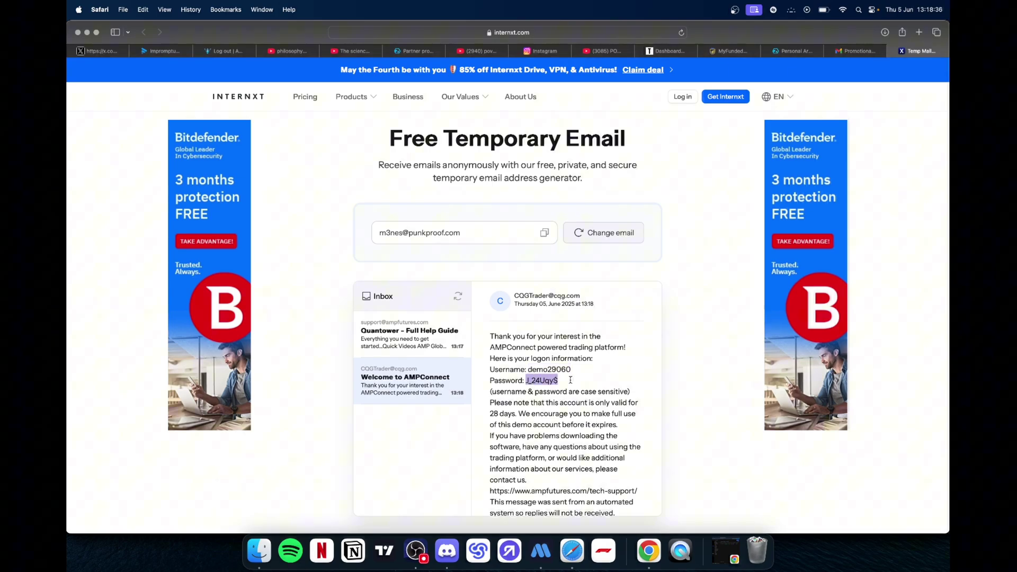
right_click(549, 378)
left_click(560, 420)
left_click(546, 562)
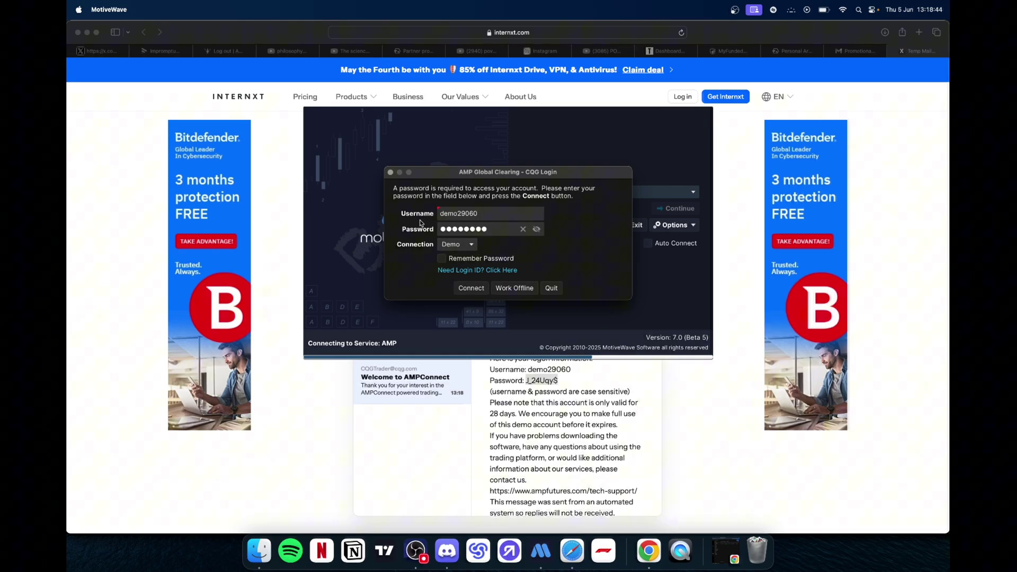
left_click(468, 291)
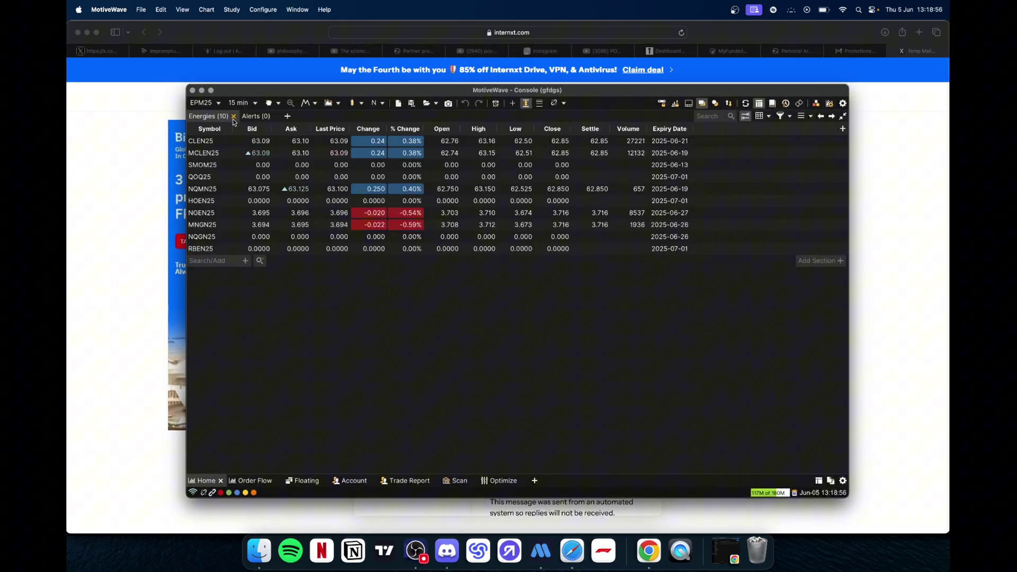
- Close the Energies, Alerts, Orders and Positions tabs in the gfdgs console
left_click(234, 117)
left_click(223, 116)
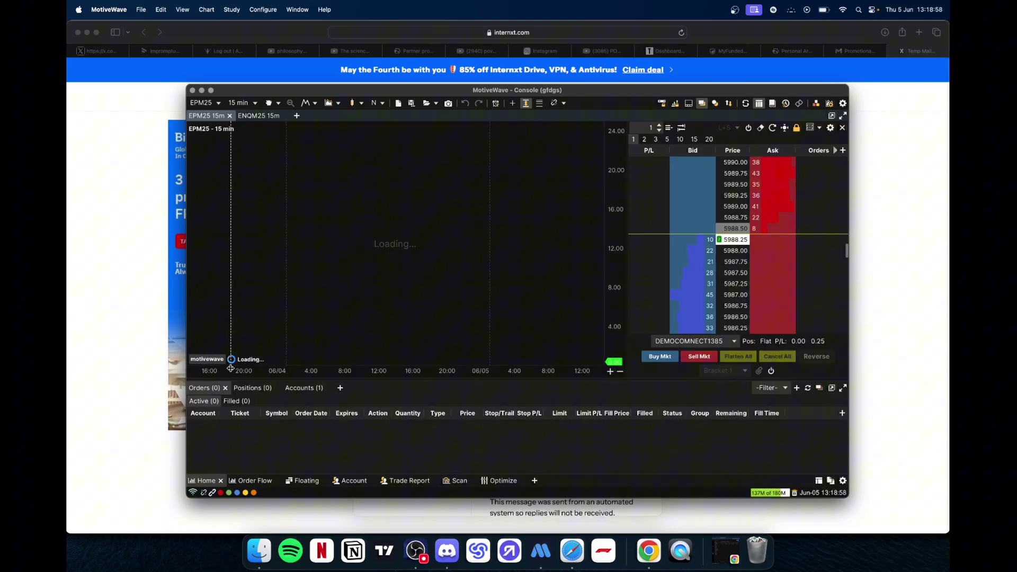
left_click(226, 389)
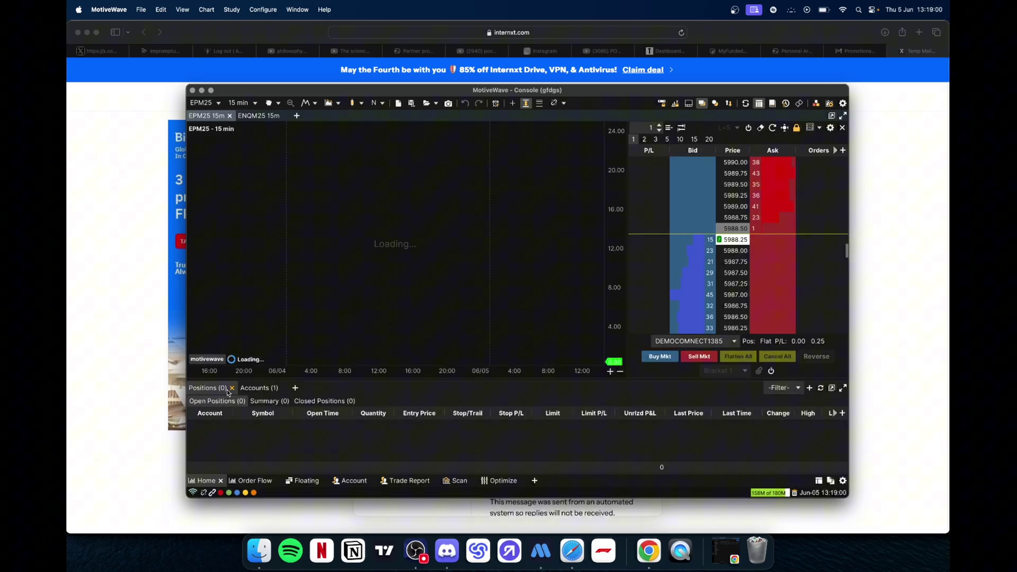
left_click(233, 388)
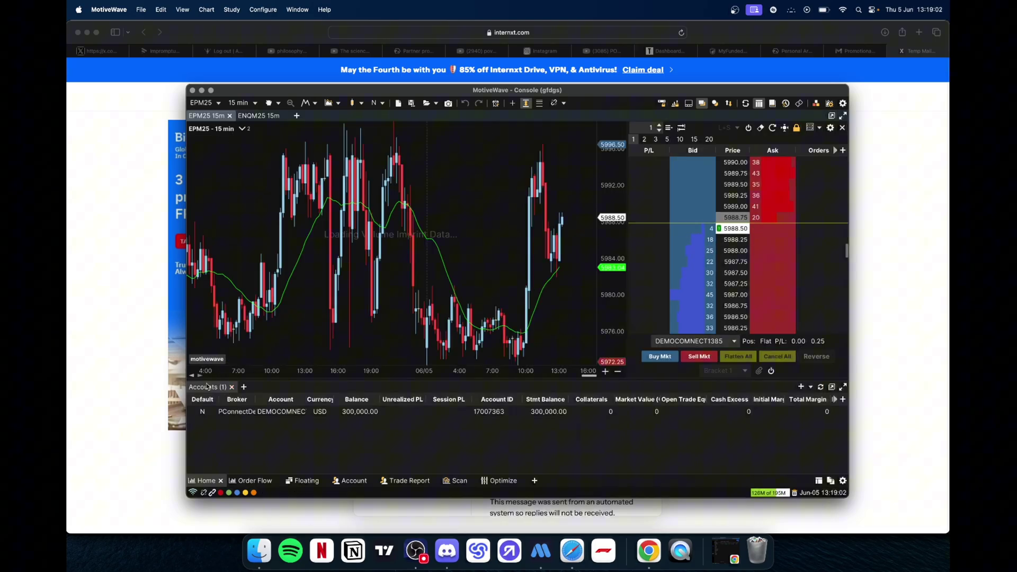
- Shrink the accounts panel, enlarge the console to full screen, and shift the EPM25 chart
left_click_drag(593, 387, 589, 529)
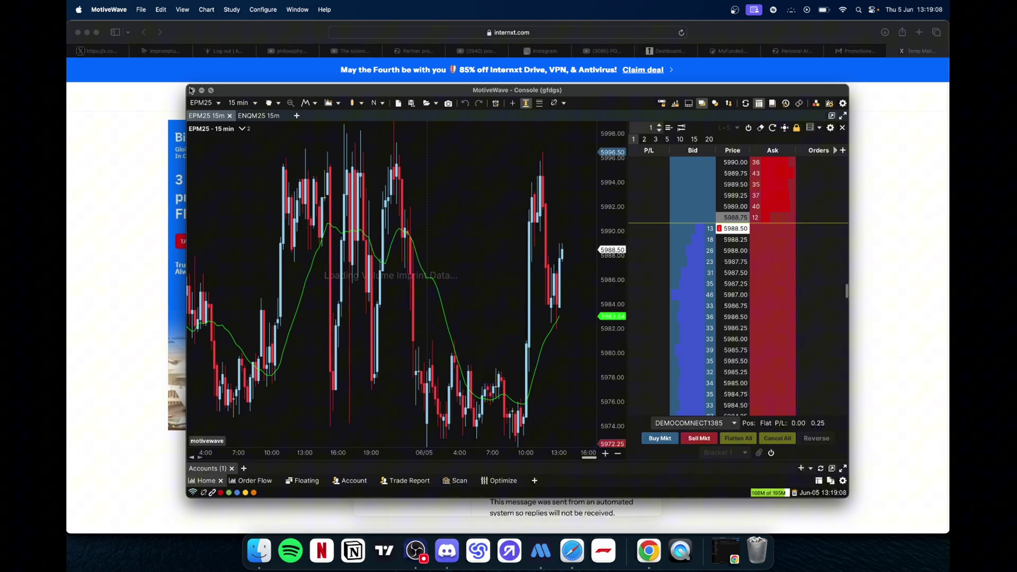
left_click_drag(188, 86, 67, 21)
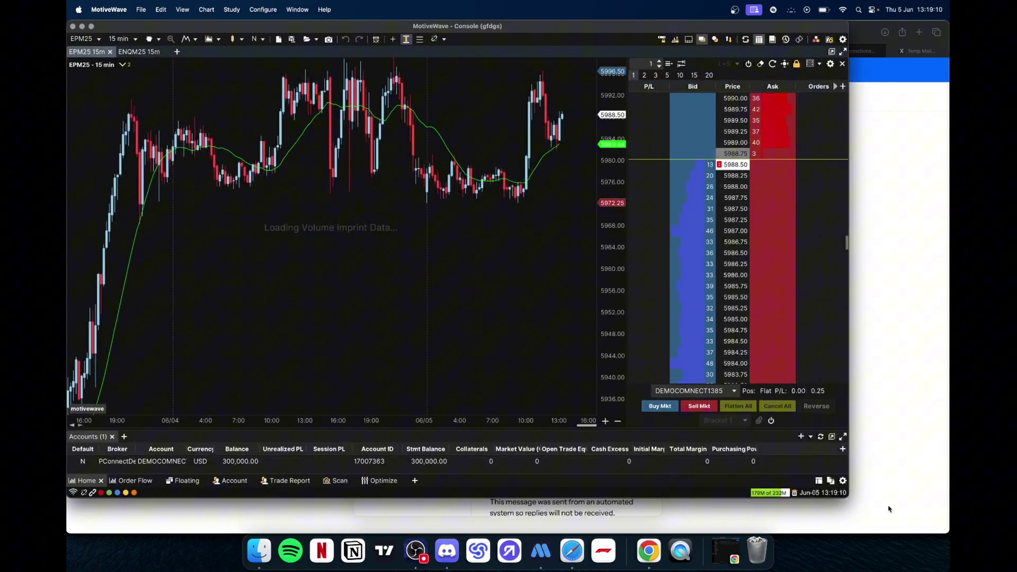
left_click_drag(850, 495, 949, 532)
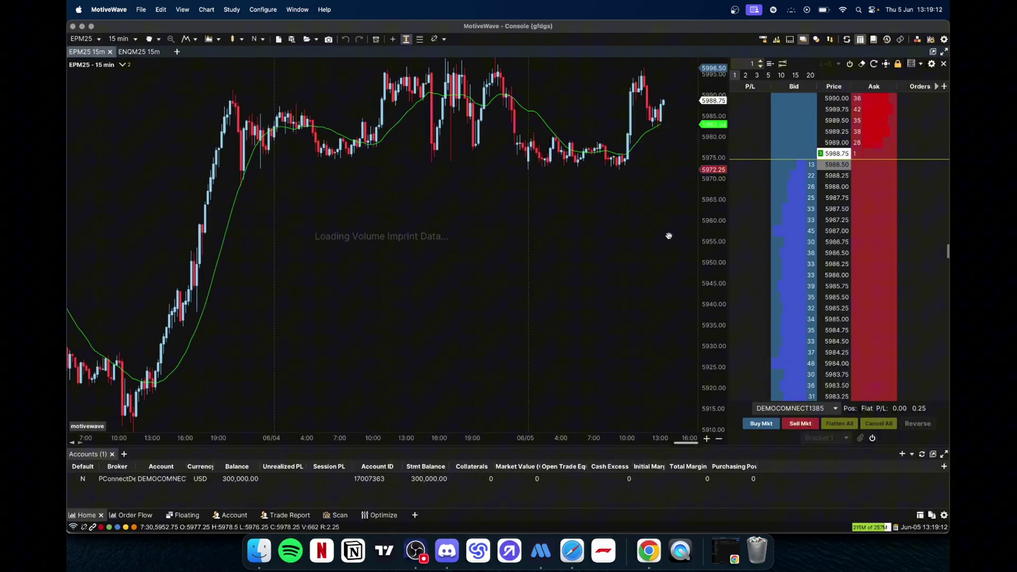
left_click_drag(469, 160, 393, 259)
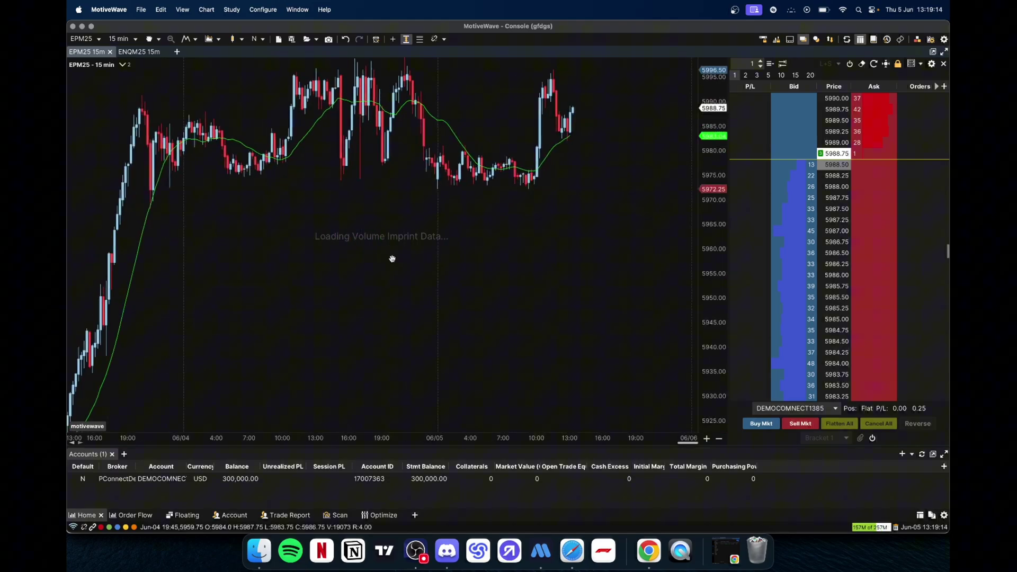
left_click(446, 551)
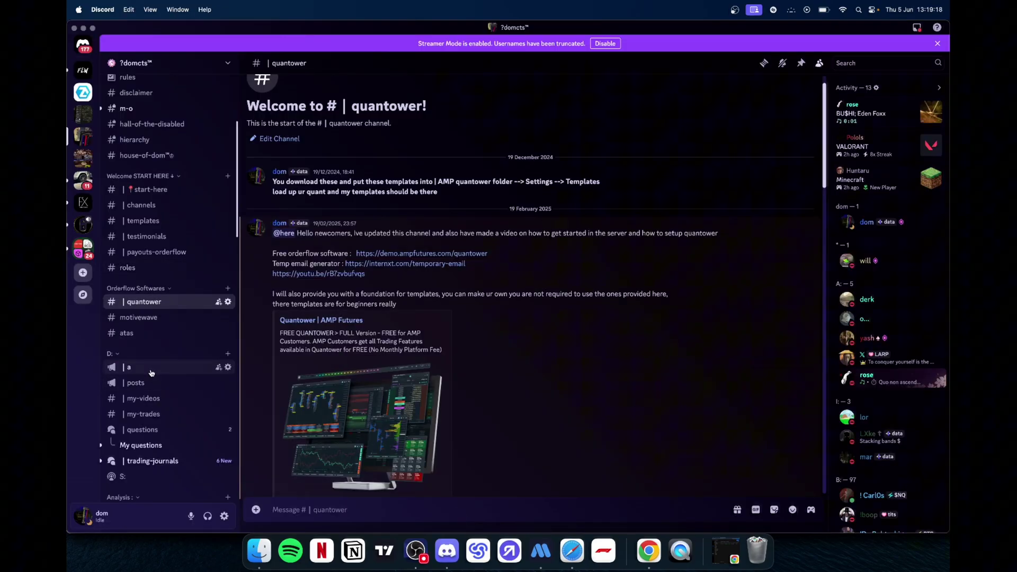
scroll(137, 214, "up", 1)
scroll(136, 214, "up", 3)
scroll(137, 216, "down", 4)
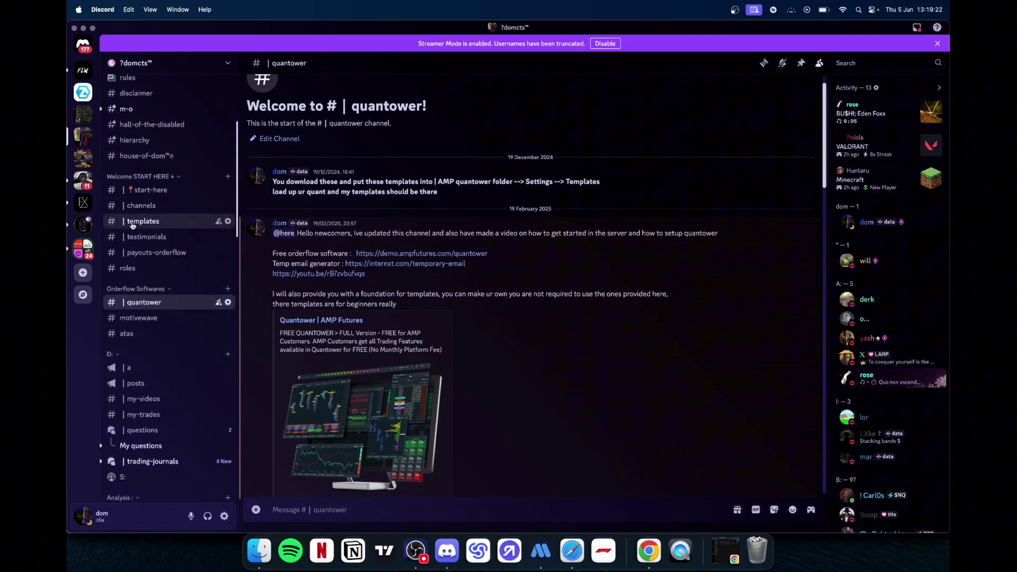
left_click(138, 221)
scroll(411, 306, "up", 15)
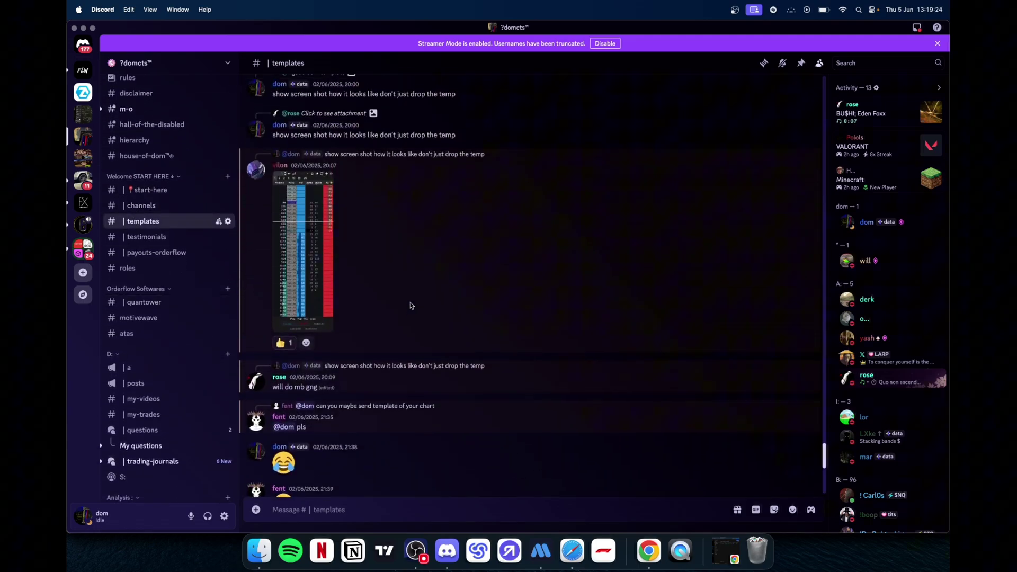
scroll(411, 306, "down", 5)
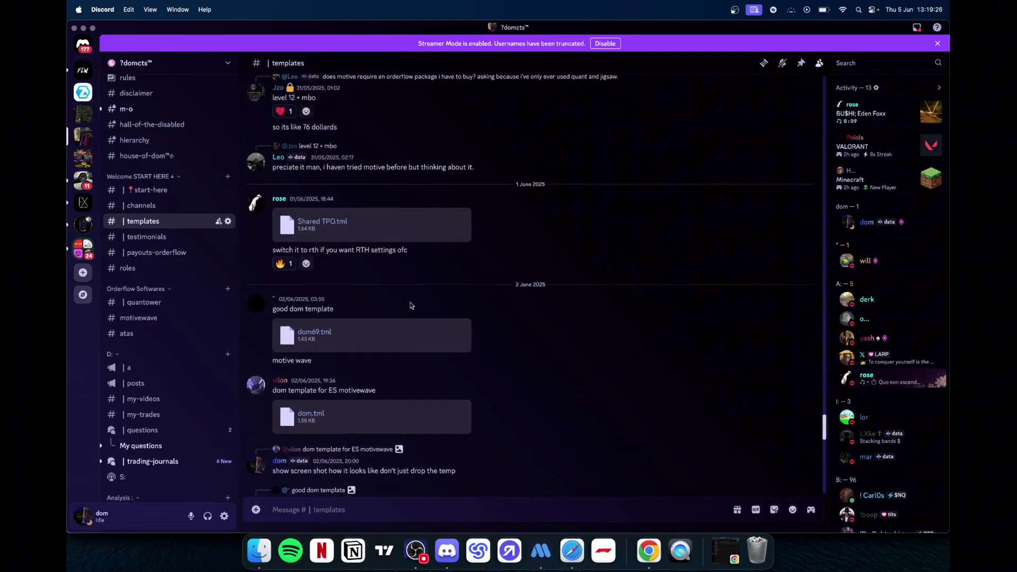
scroll(411, 305, "down", 2)
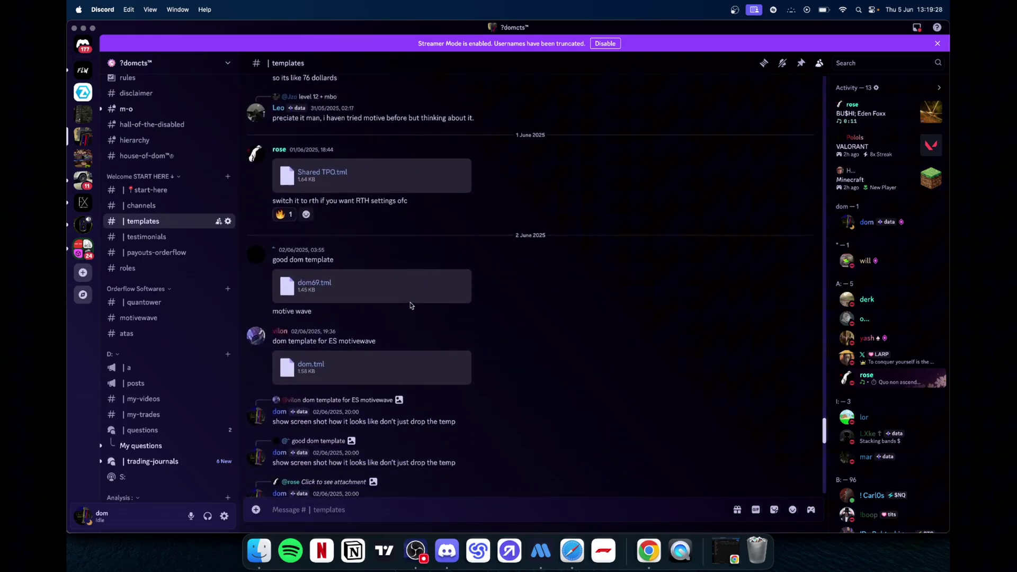
scroll(411, 306, "down", 3)
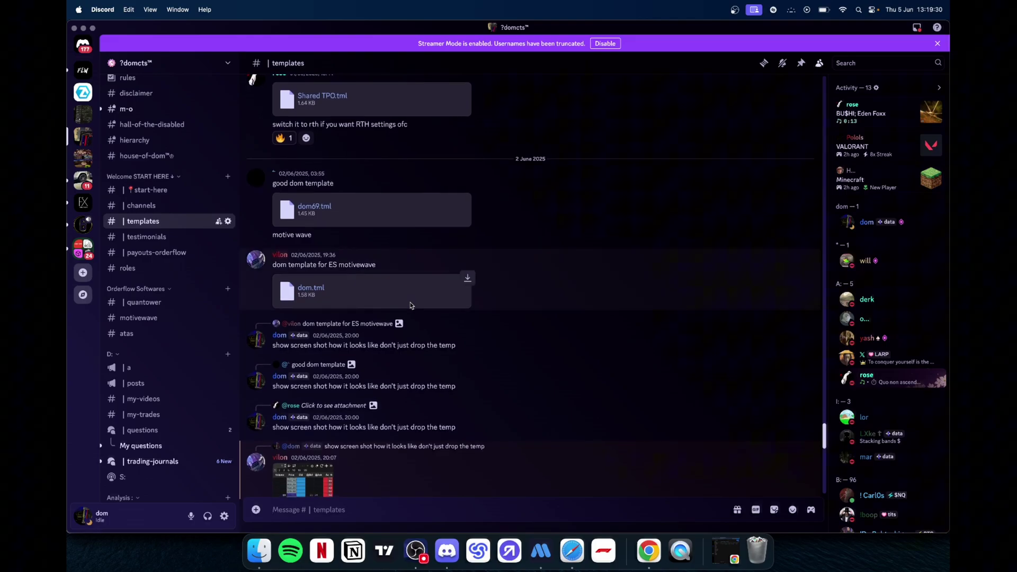
scroll(411, 306, "up", 12)
scroll(411, 305, "down", 15)
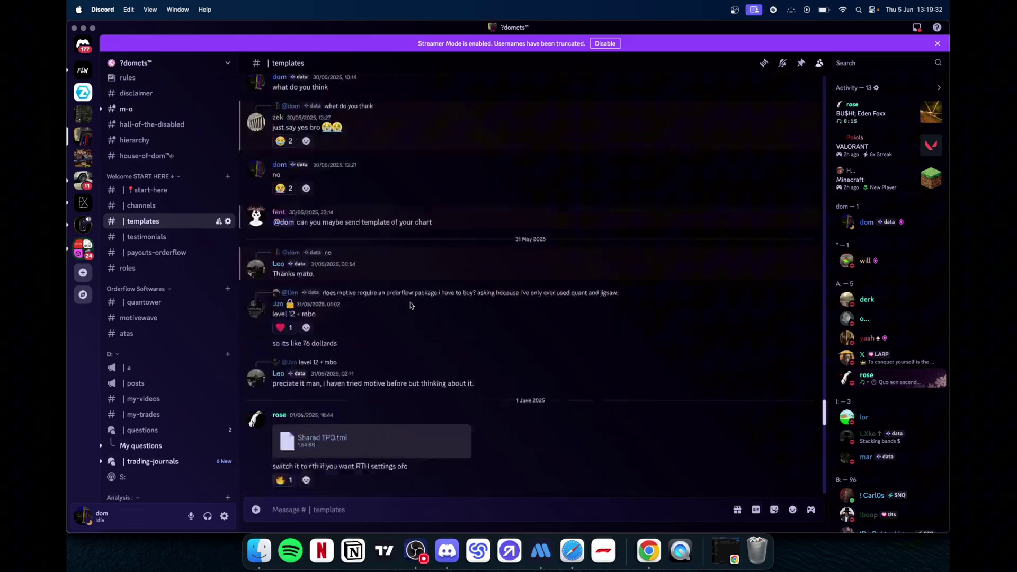
- Stop the OBS screen recording and bring Discord back to the front
left_click(416, 550)
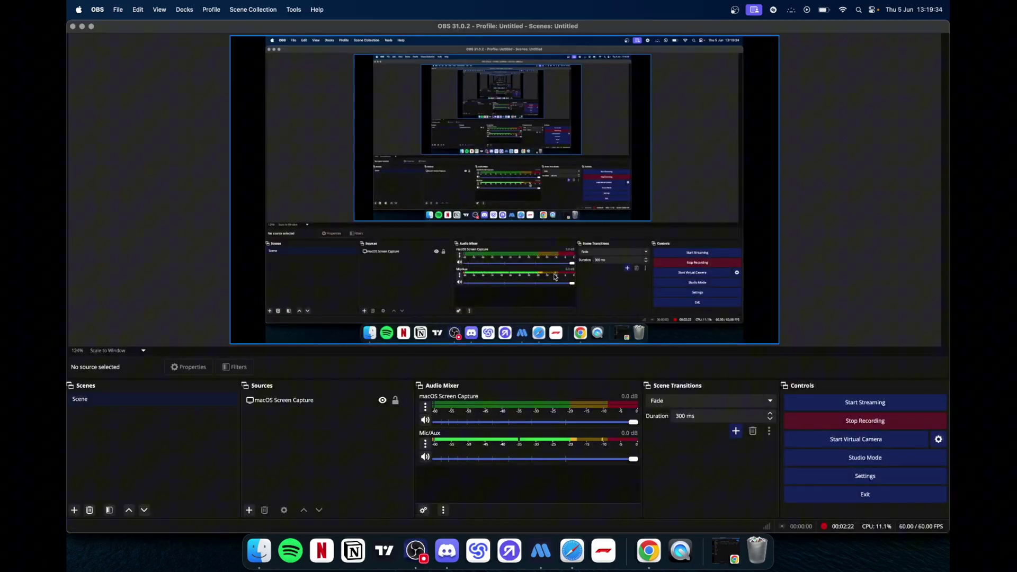
left_click(865, 422)
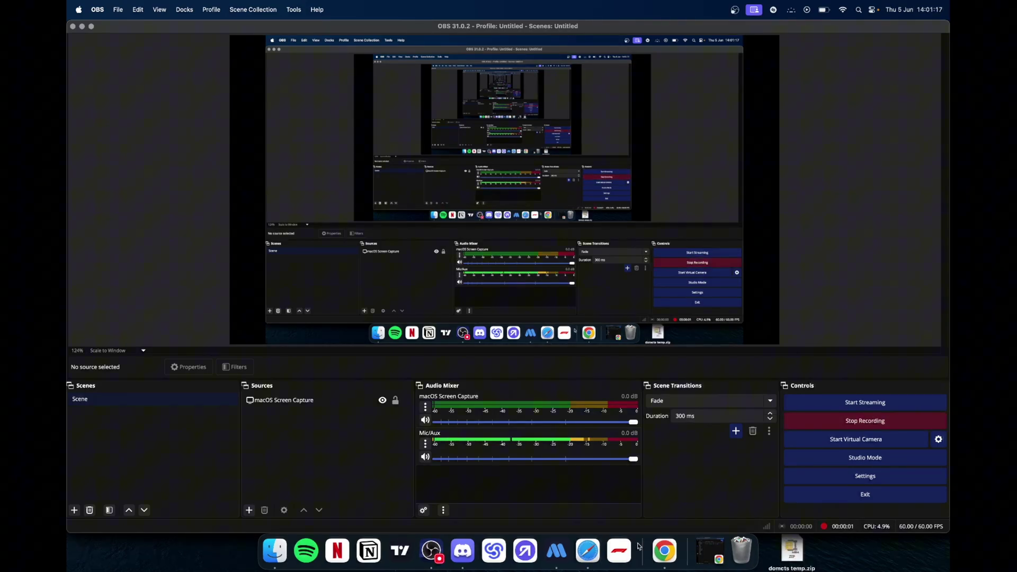
left_click(463, 551)
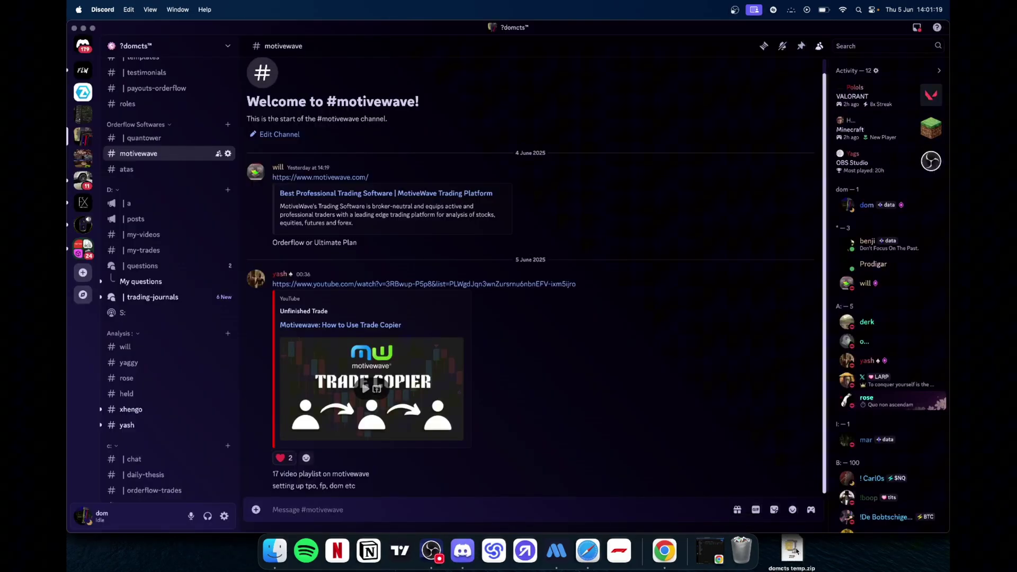
mouse_move(785, 551)
left_mouse_down()
mouse_move(615, 454)
mouse_move(795, 544)
mouse_move(771, 547)
mouse_move(783, 546)
left_mouse_up()
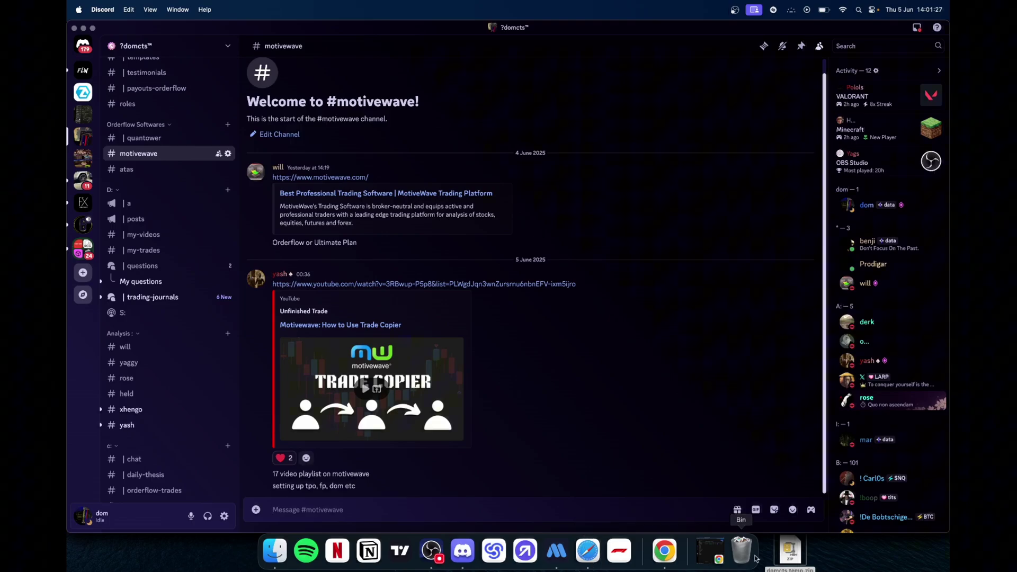
left_click(557, 552)
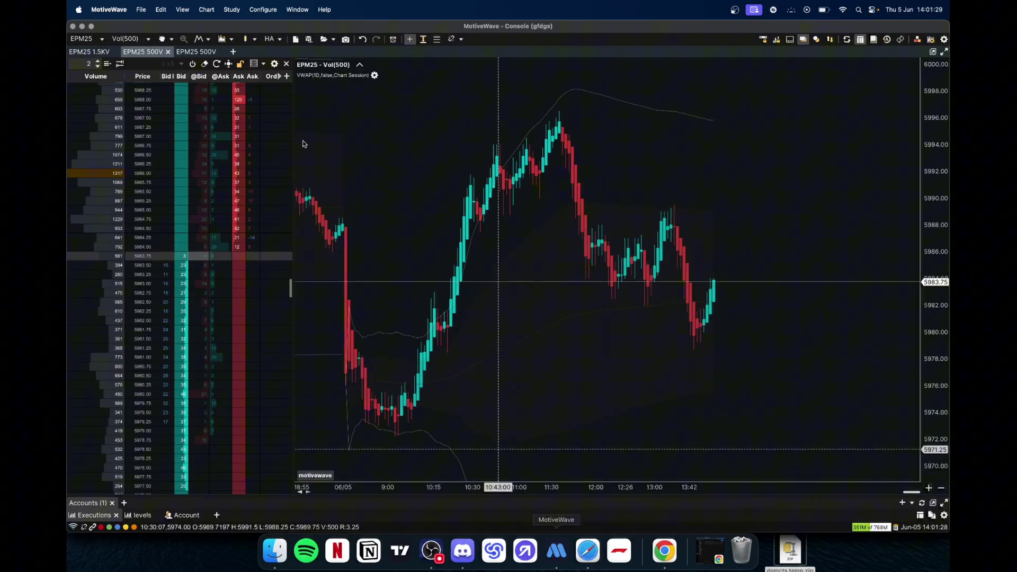
left_click(141, 10)
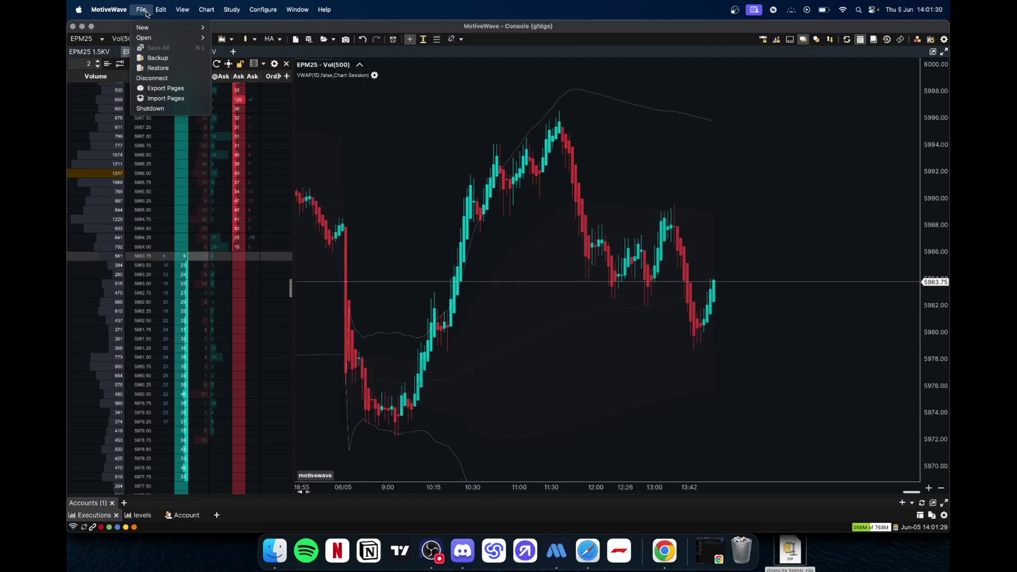
left_click(159, 68)
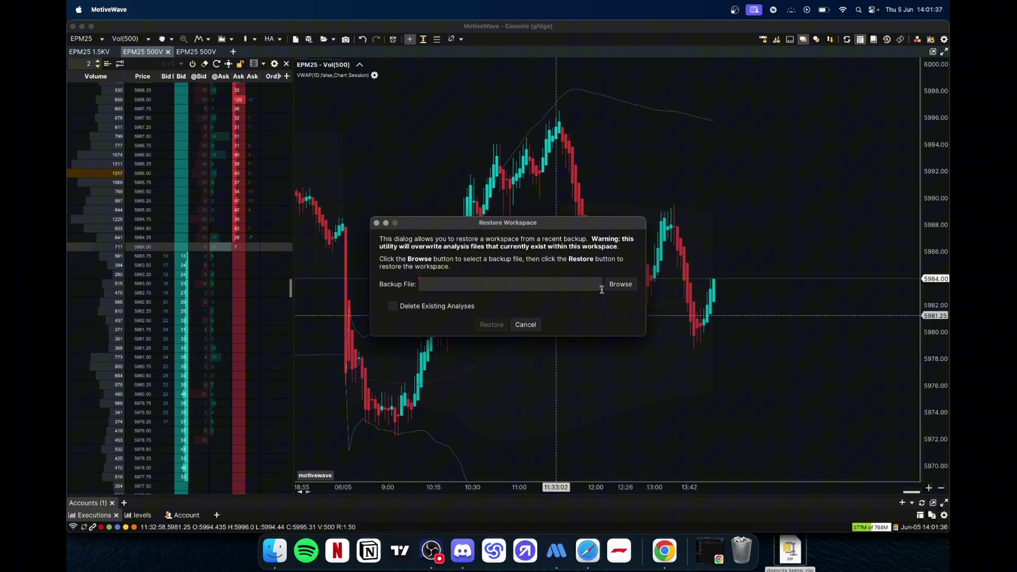
left_click(533, 324)
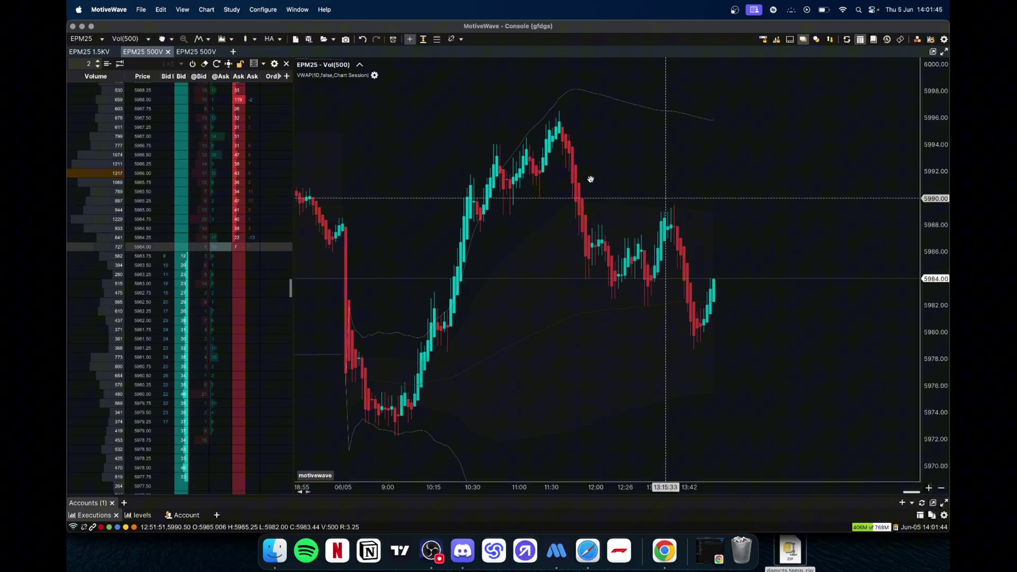
scroll(588, 177, "left", 5)
scroll(612, 69, "left", 3)
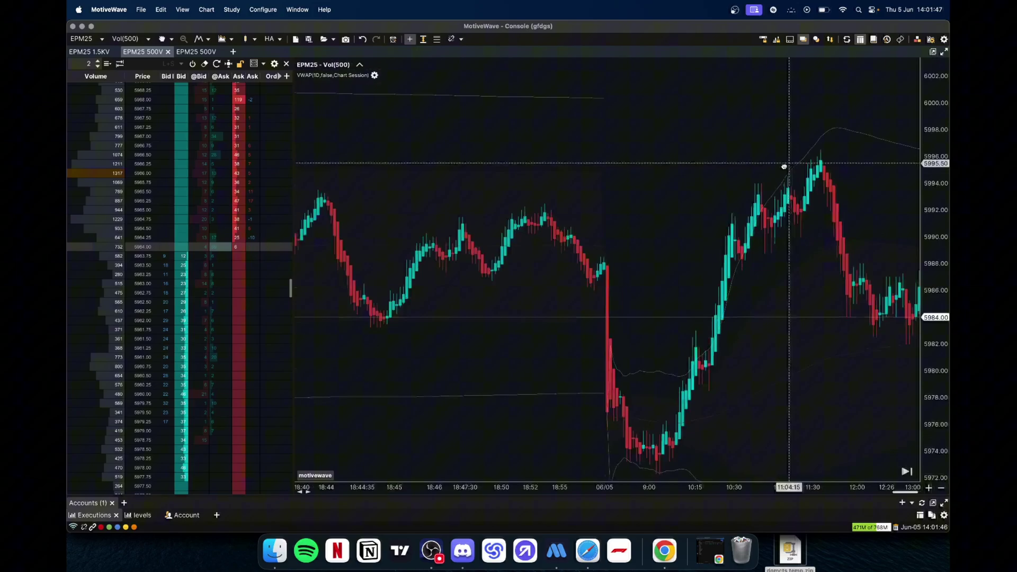
scroll(784, 164, "right", 4)
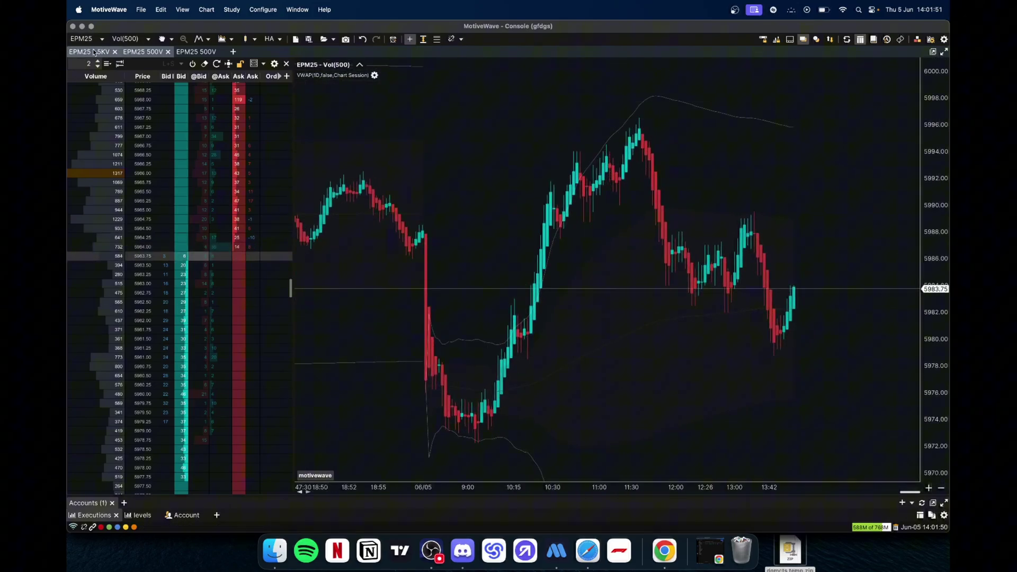
left_click(196, 52)
left_click(143, 52)
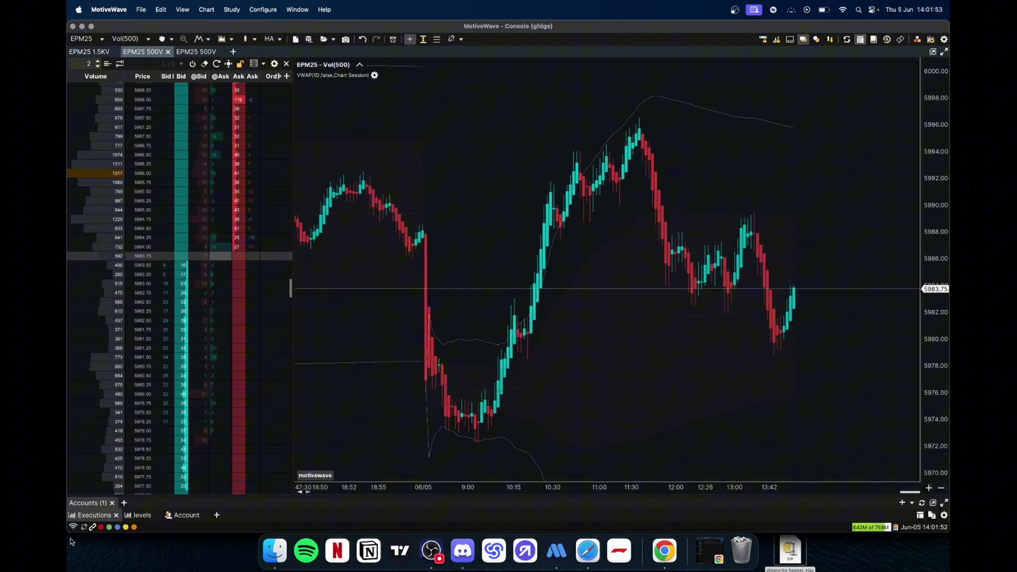
left_click(145, 519)
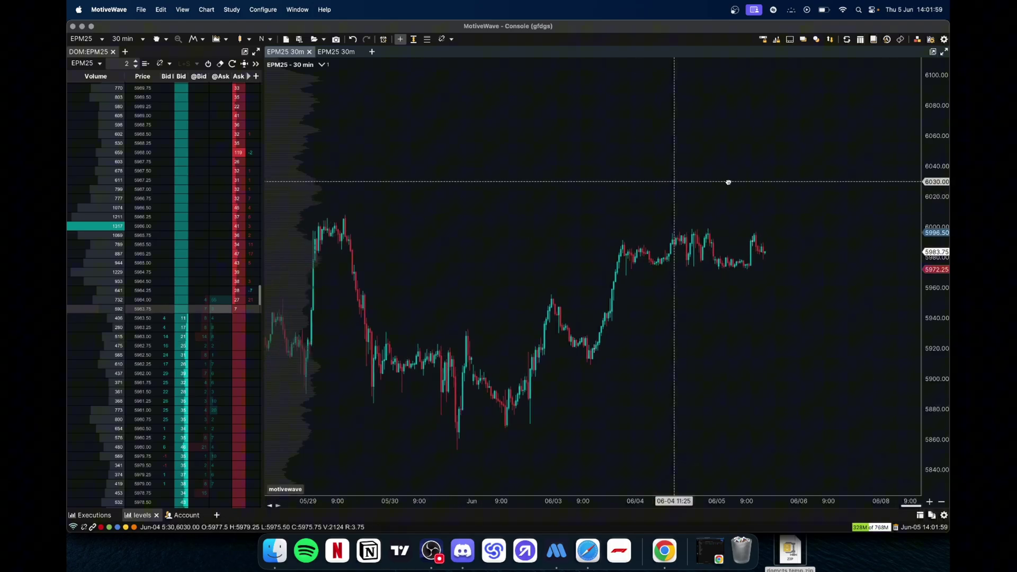
left_click_drag(728, 182, 844, 180)
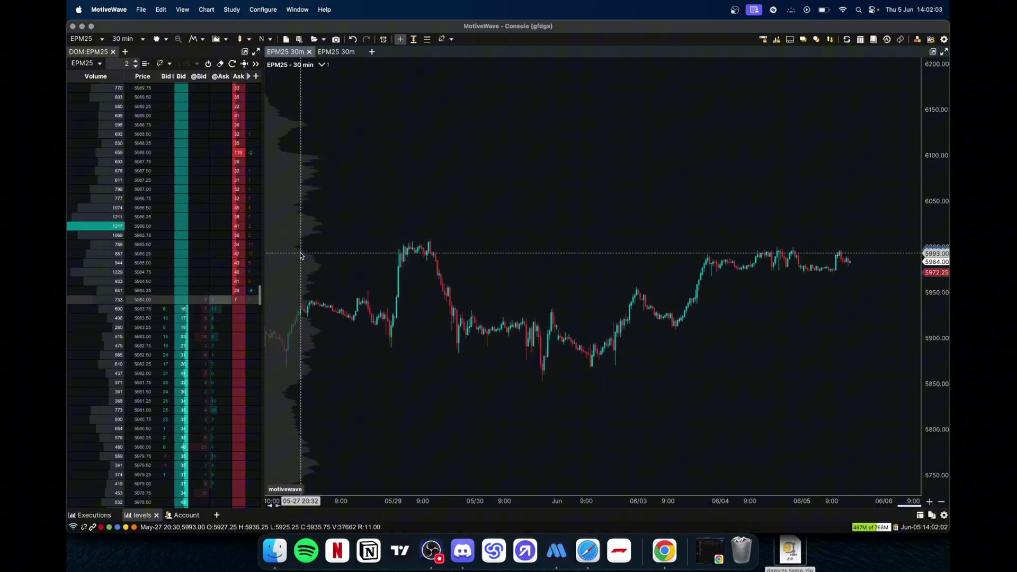
mouse_move(300, 256)
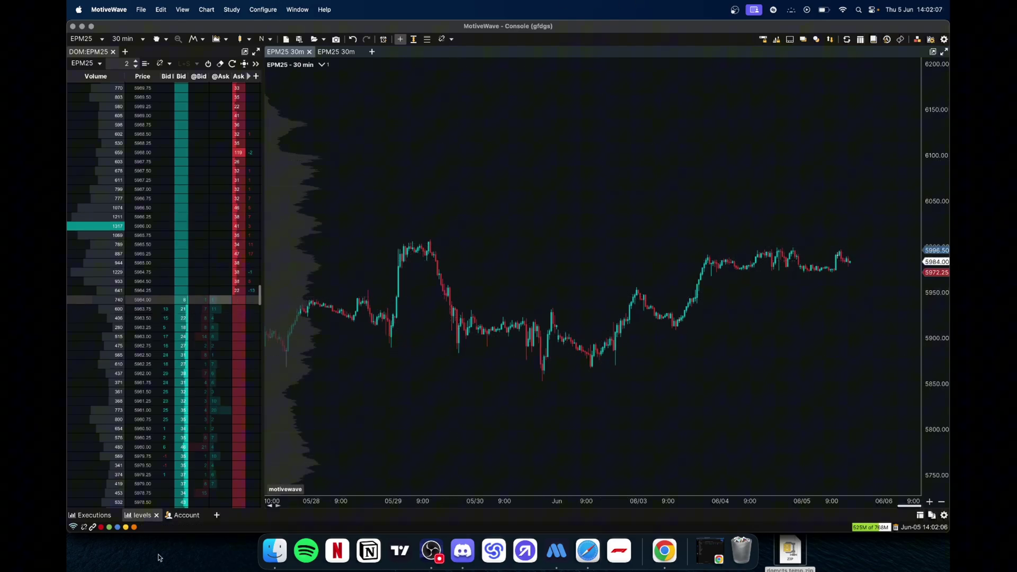
left_click(90, 515)
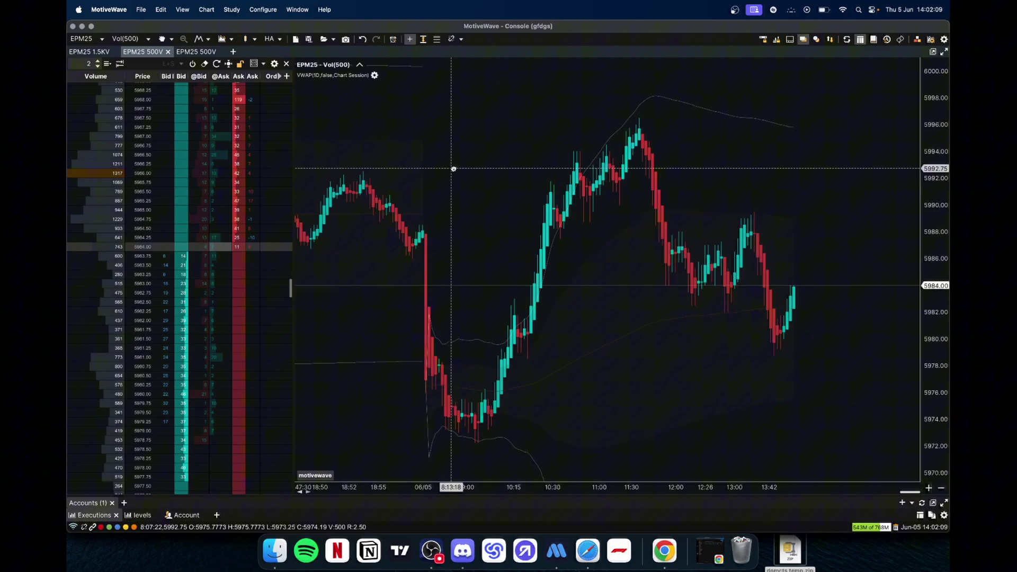
left_click_drag(352, 158, 370, 168)
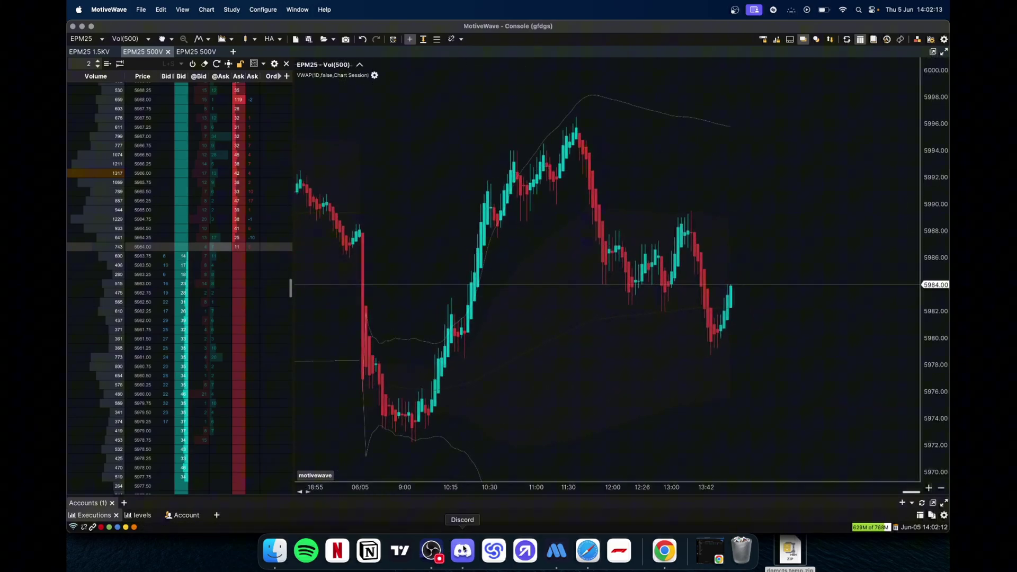
left_click(463, 551)
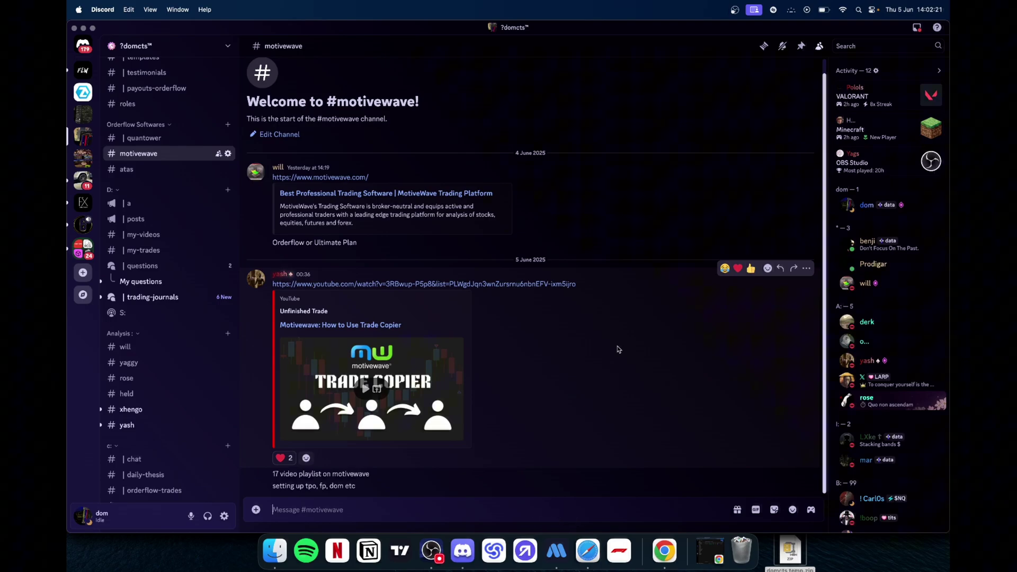
left_click(557, 551)
right_click(449, 549)
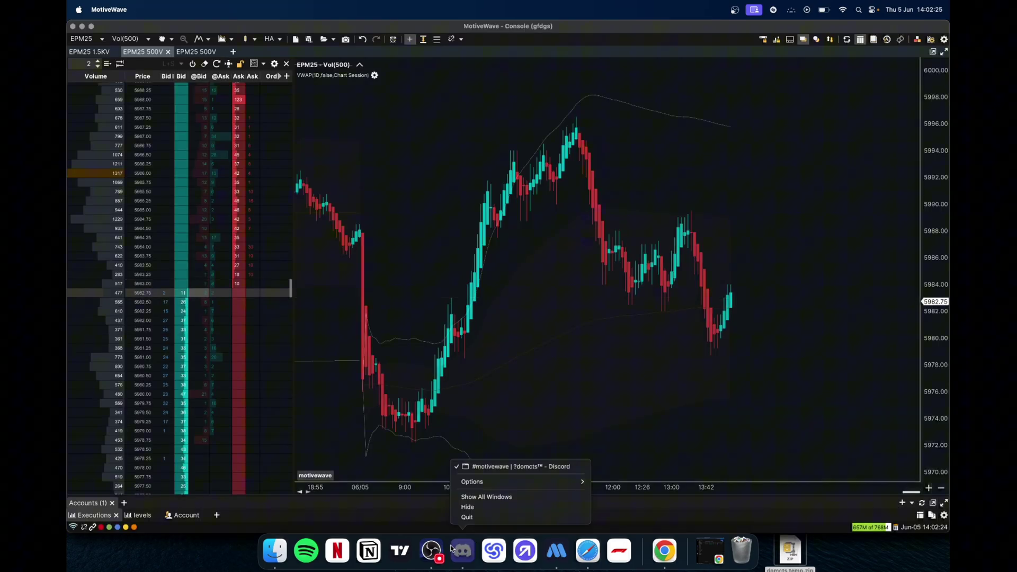